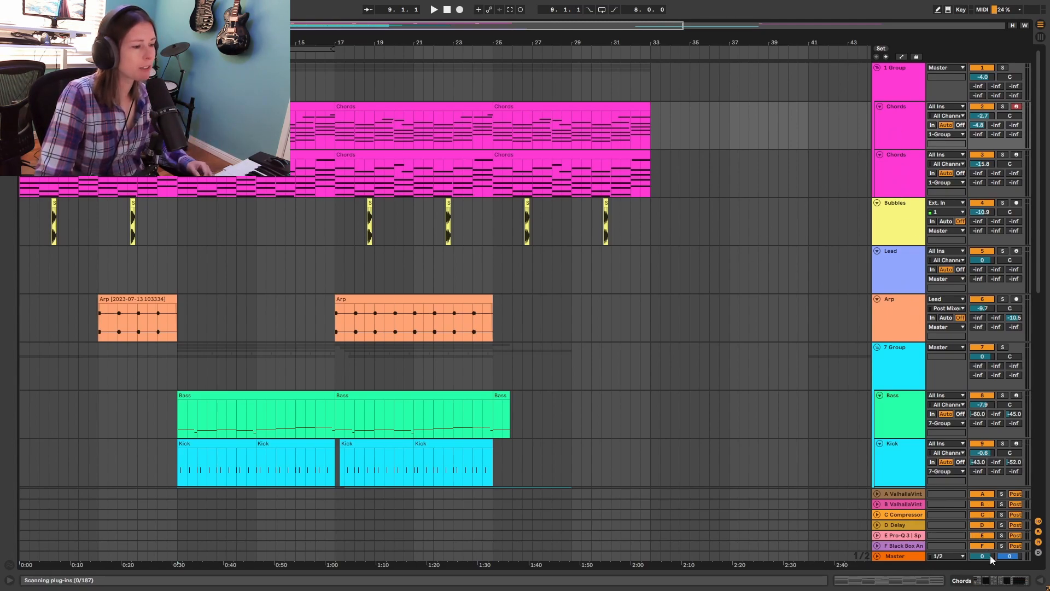
# Show the upper Chords track's device chain and view its Stage-73 V2 instrument, set to Toy Piano, and close its window
pyautogui.click(991, 583)
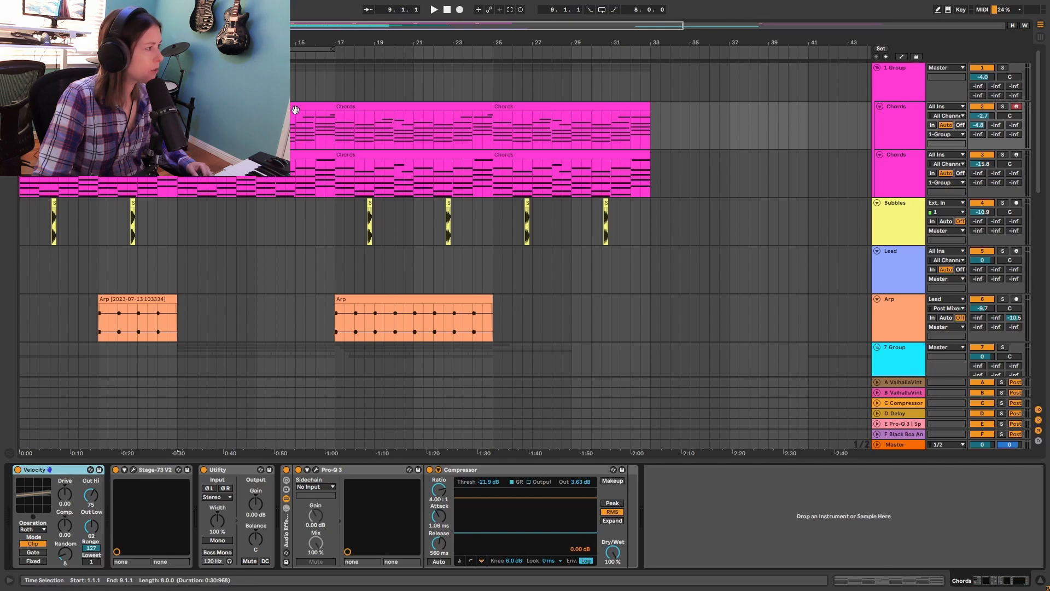
pyautogui.click(133, 471)
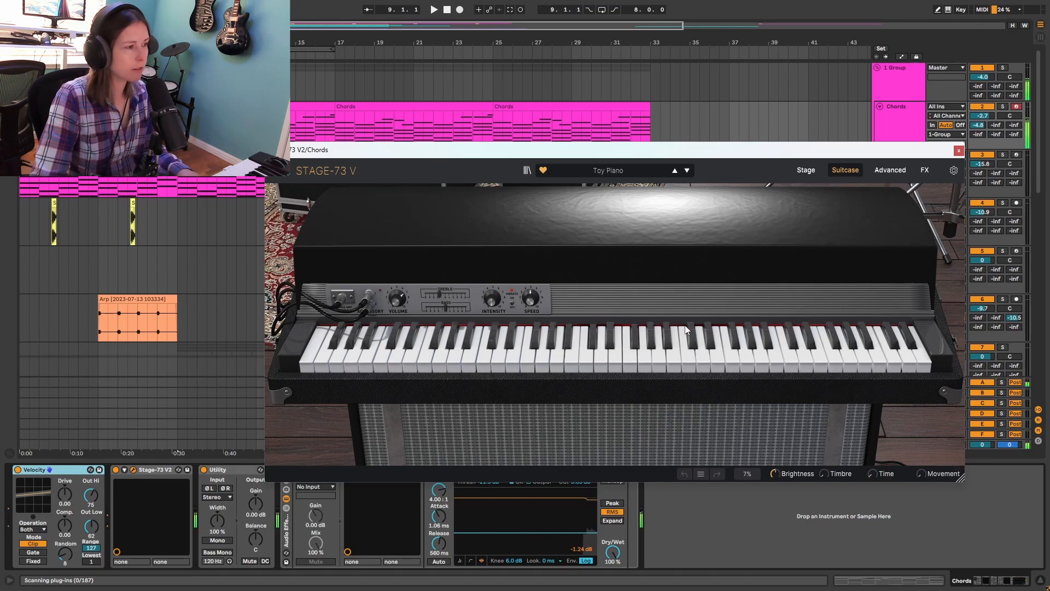
pyautogui.click(958, 151)
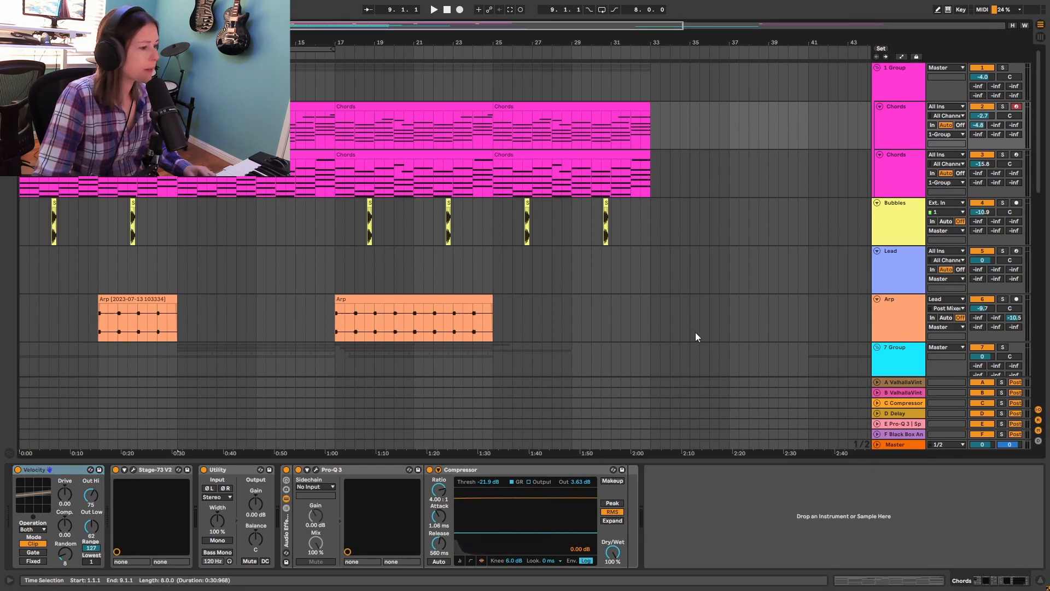
# Open the Chords clip's notes and enlarge the note editor until all its chords fit in view
pyautogui.click(869, 583)
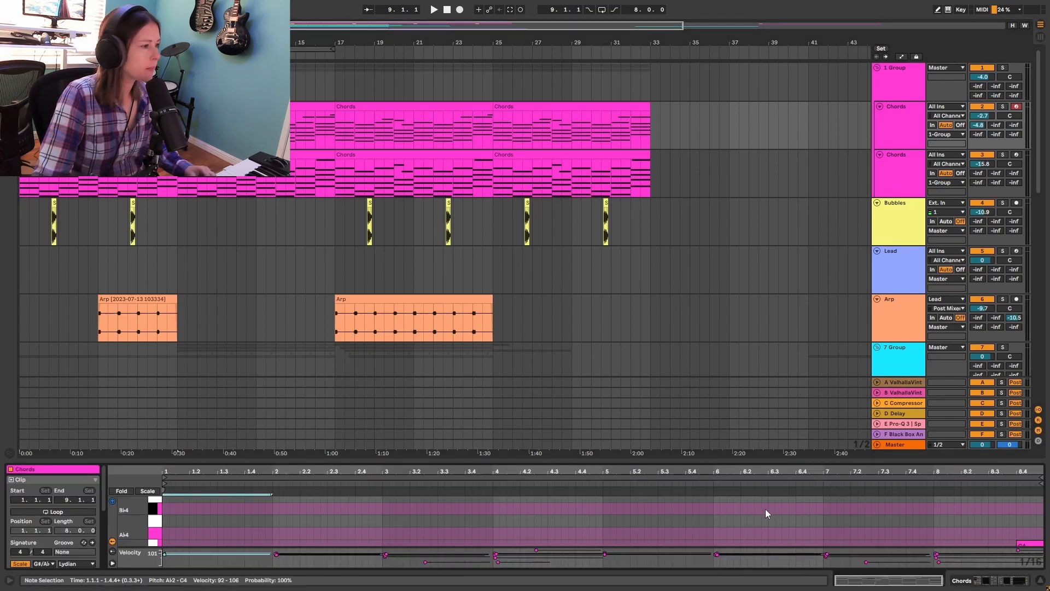
pyautogui.moveTo(759, 461); pyautogui.dragTo(808, 12)
pyautogui.scroll(2, 718, 374)
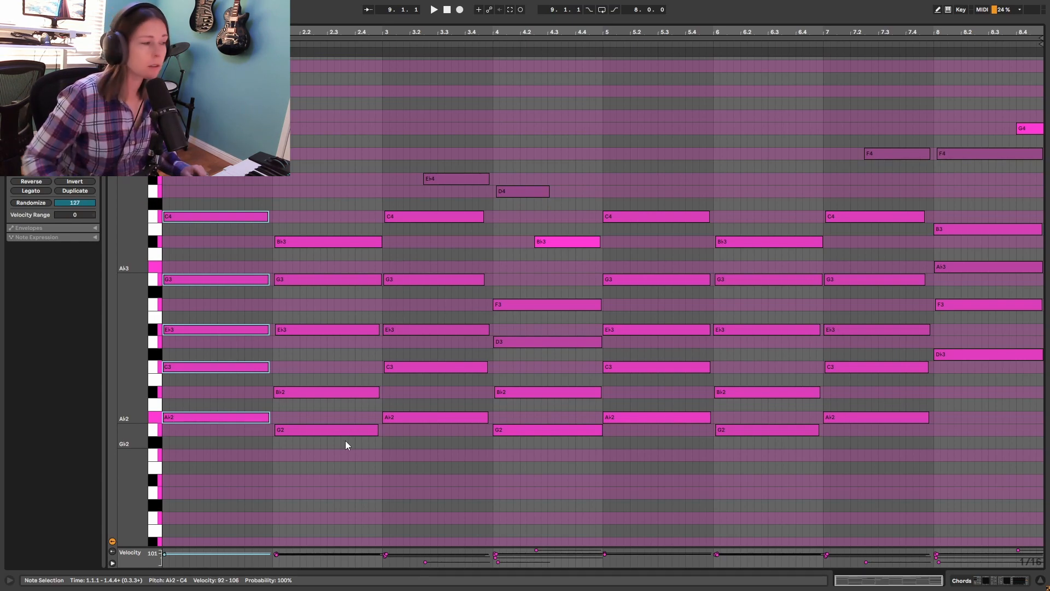
pyautogui.scroll(2, 422, 336)
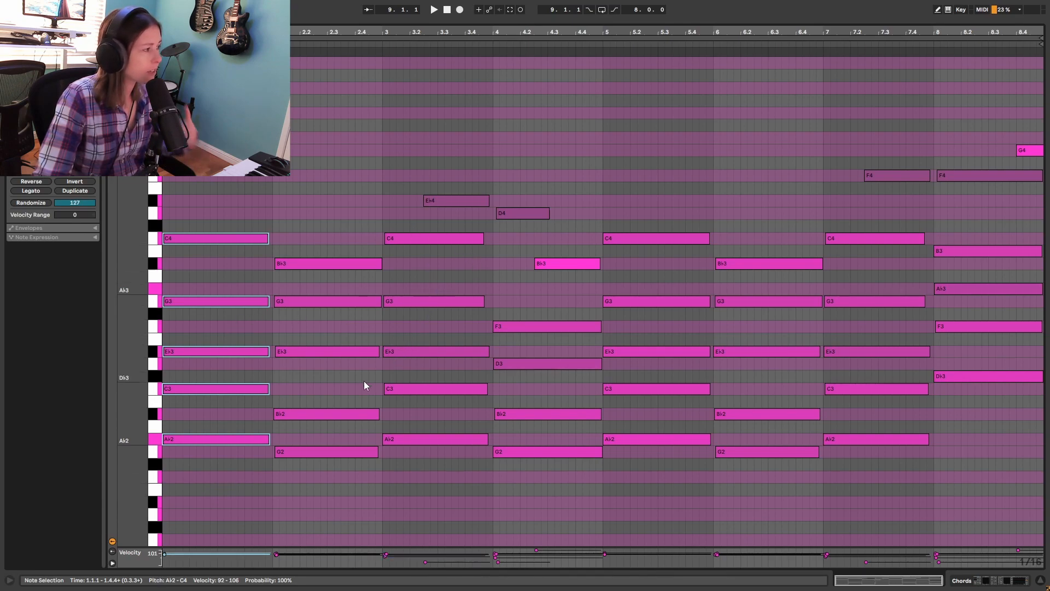
# Highlight the chords in bars 2, 3 and 4 one after another, including bar 4's D4 and Bb3 melody notes
pyautogui.press('space')
pyautogui.press('space')
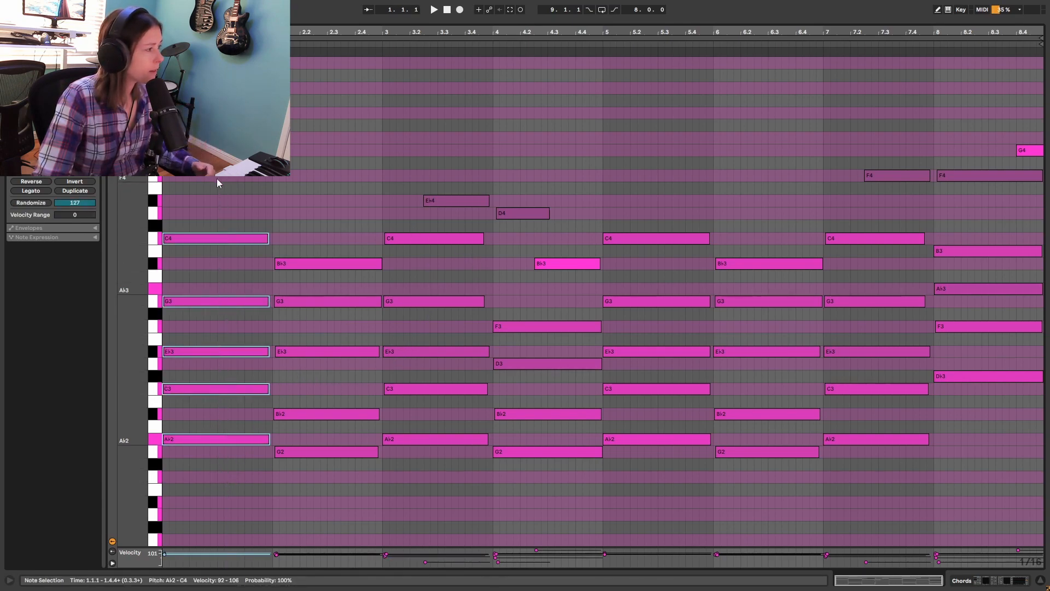
pyautogui.moveTo(317, 496); pyautogui.dragTo(319, 197)
pyautogui.moveTo(420, 508); pyautogui.dragTo(455, 189)
pyautogui.moveTo(526, 501); pyautogui.dragTo(494, 153)
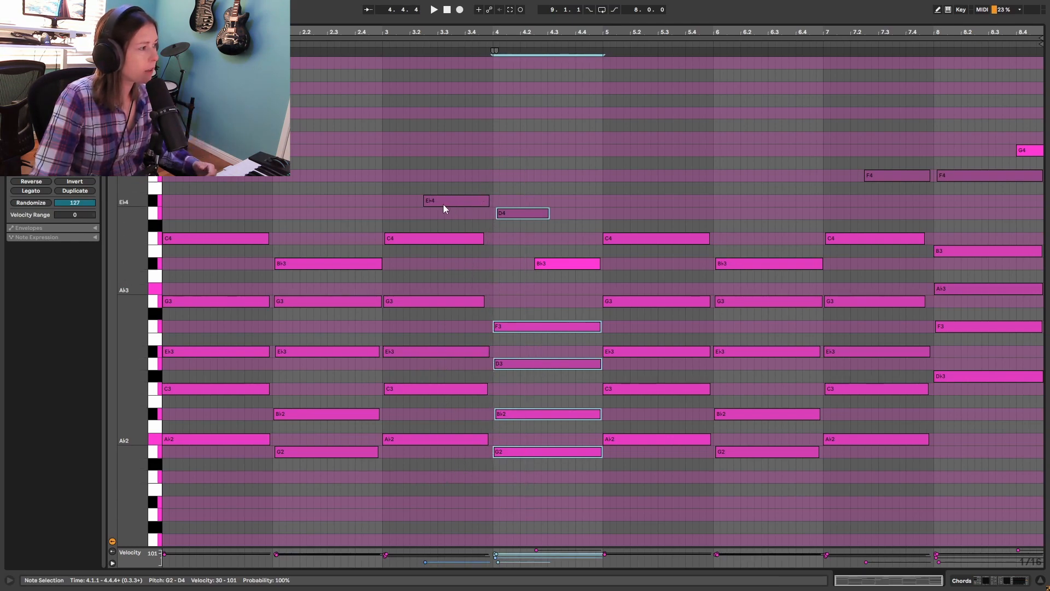
pyautogui.click(500, 212)
pyautogui.click(550, 264)
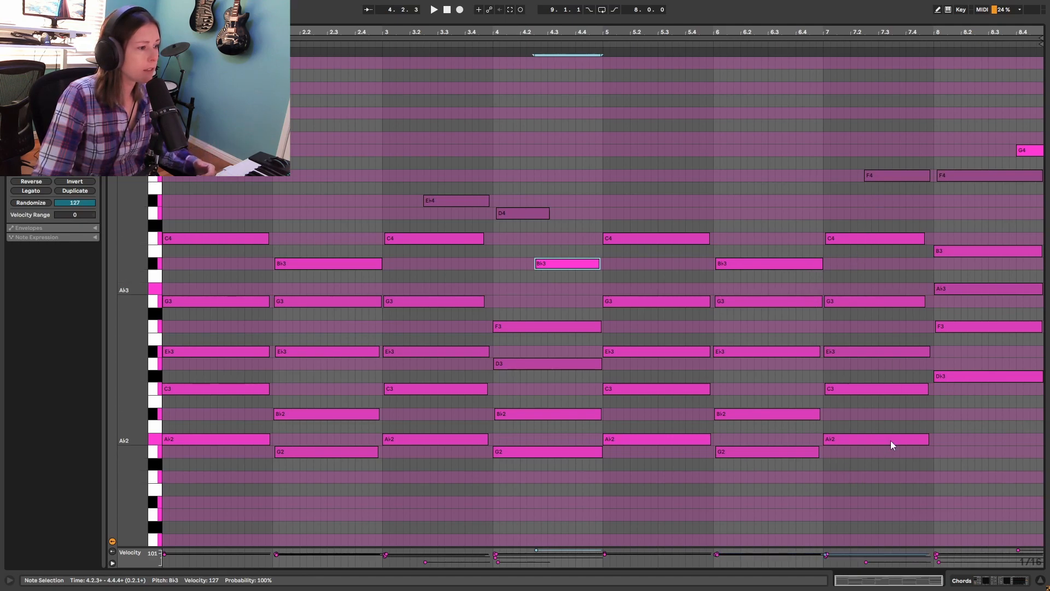
# Highlight the bar 8 chord from Db3 to F4, and single out its B3 and the closing G4 note
pyautogui.moveTo(982, 450); pyautogui.dragTo(975, 125)
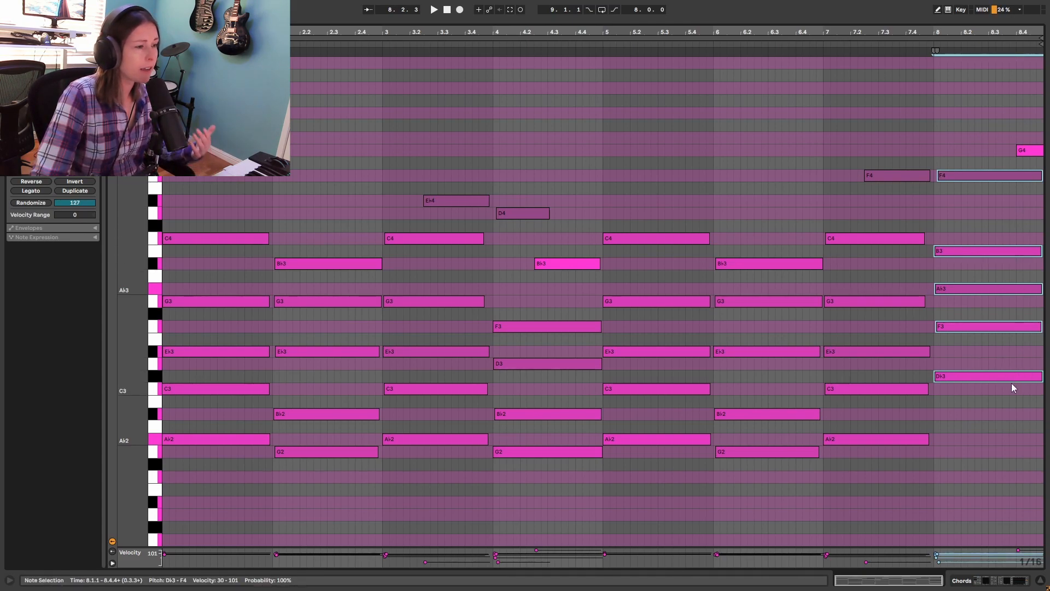
pyautogui.click(983, 310)
pyautogui.click(957, 252)
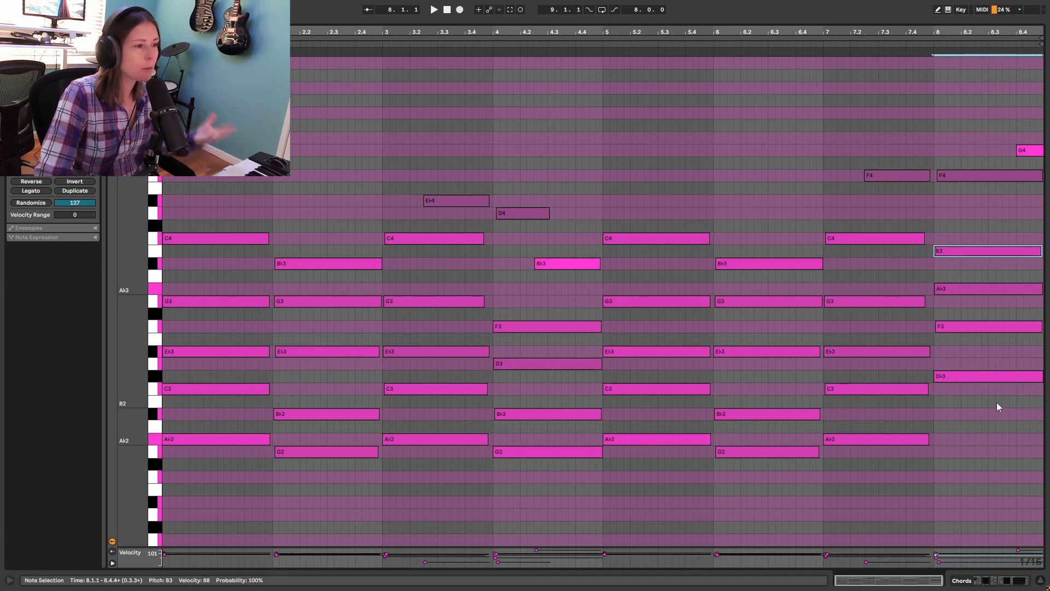
pyautogui.moveTo(984, 422); pyautogui.dragTo(980, 146)
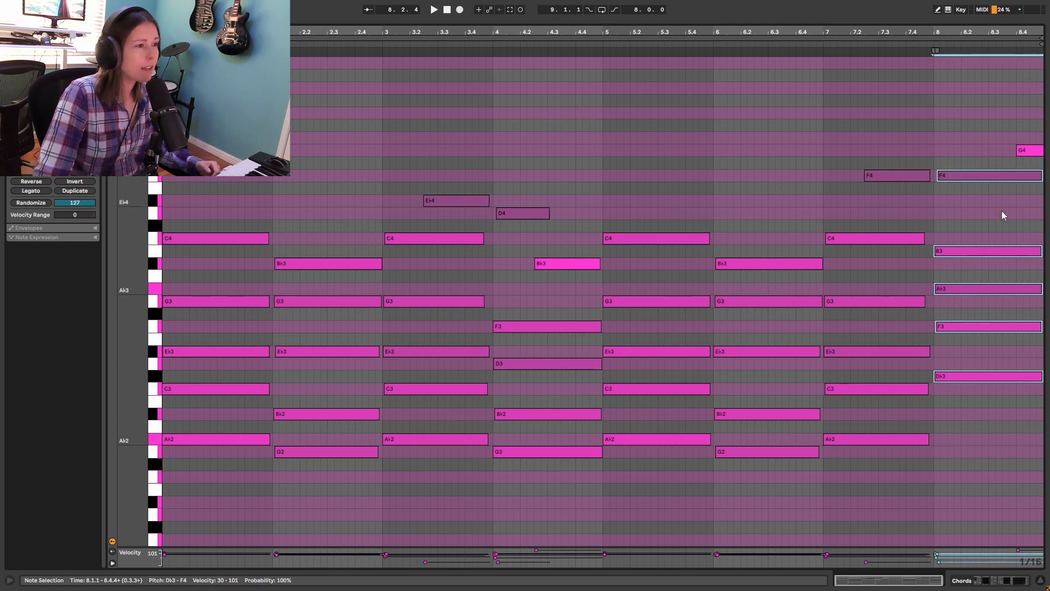
pyautogui.scroll(1, 986, 283)
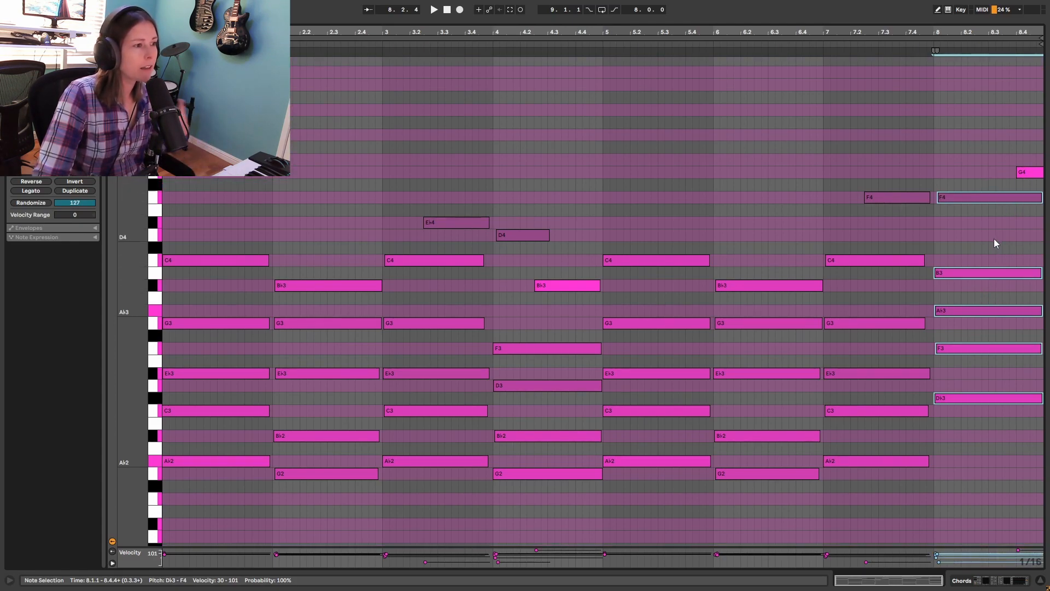
pyautogui.click(1028, 173)
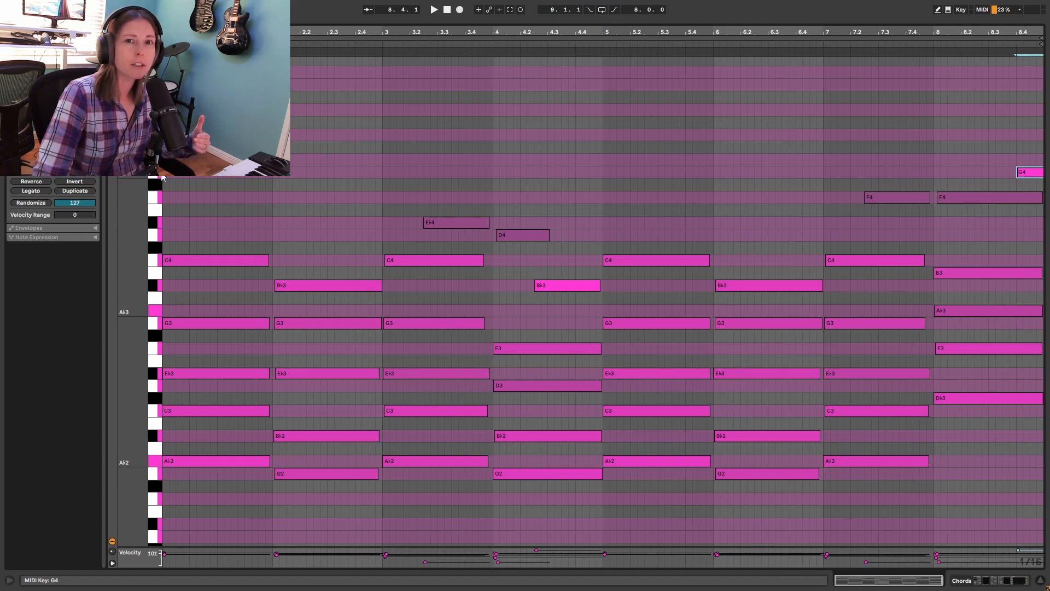
# Highlight the whole final chord in bar 8 once more, followed by the opening chord in bar 1
pyautogui.scroll(-1, 622, 184)
pyautogui.moveTo(971, 426); pyautogui.dragTo(1021, 149)
pyautogui.moveTo(164, 506); pyautogui.dragTo(189, 199)
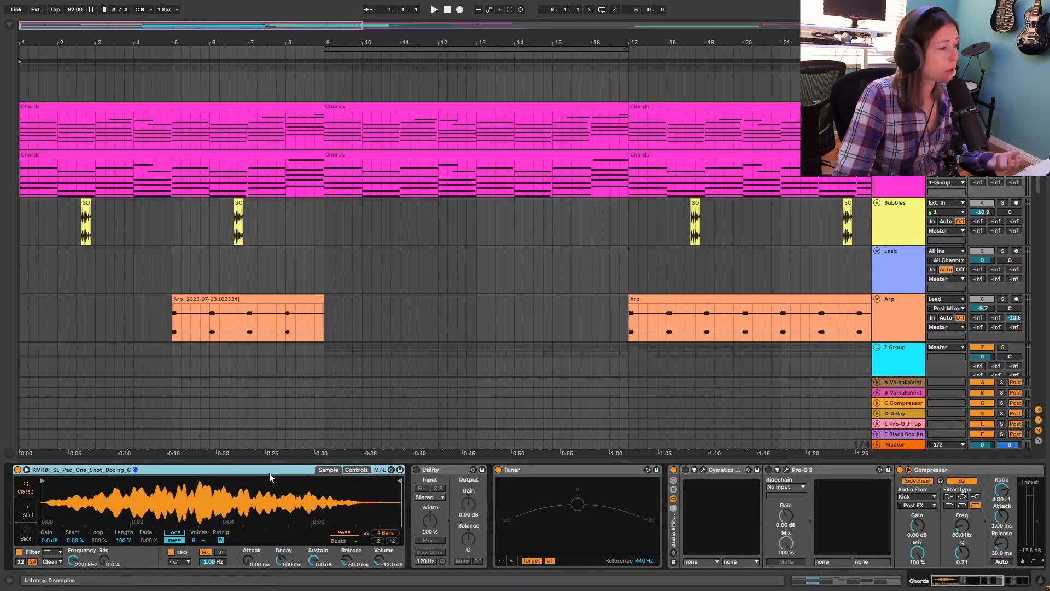
# Play the lower Chords track from bar 1 and toggle its Cymatics Origin effect to compare the sound, closing the plugin window
pyautogui.click(103, 165)
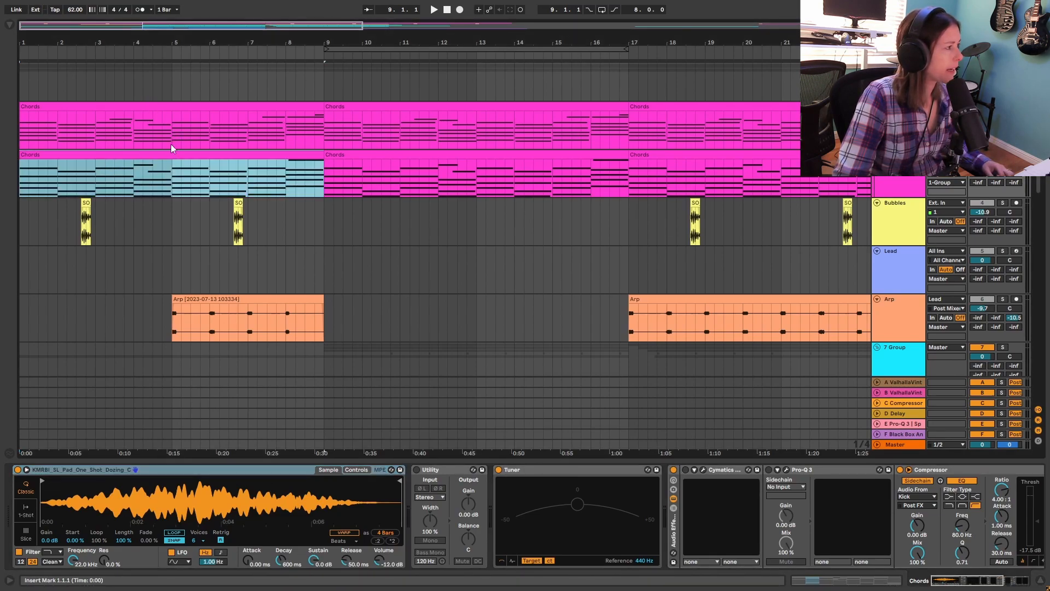
pyautogui.click(434, 10)
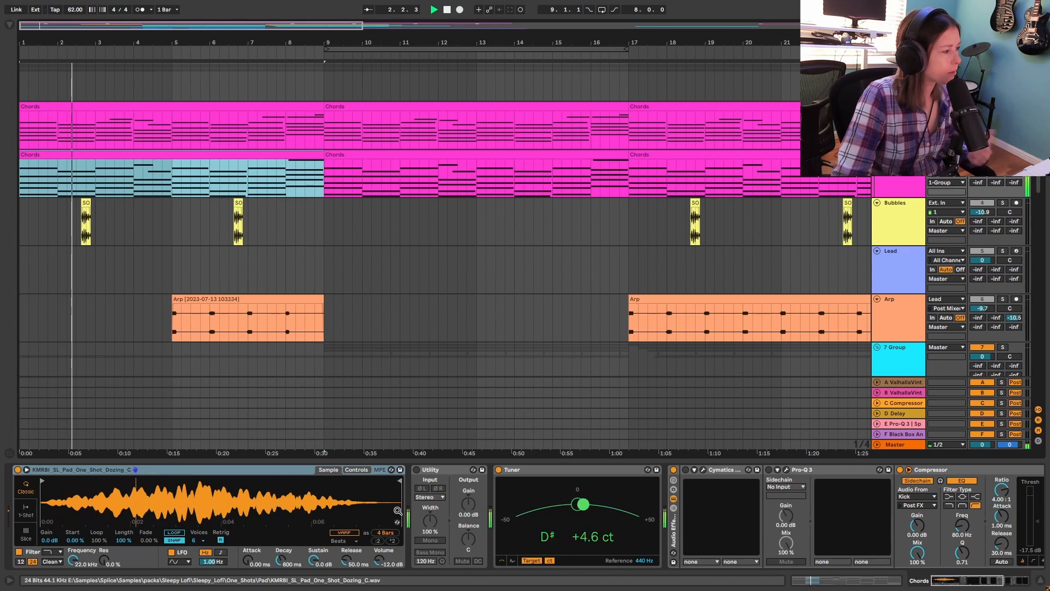
pyautogui.moveTo(978, 581); pyautogui.dragTo(1000, 581)
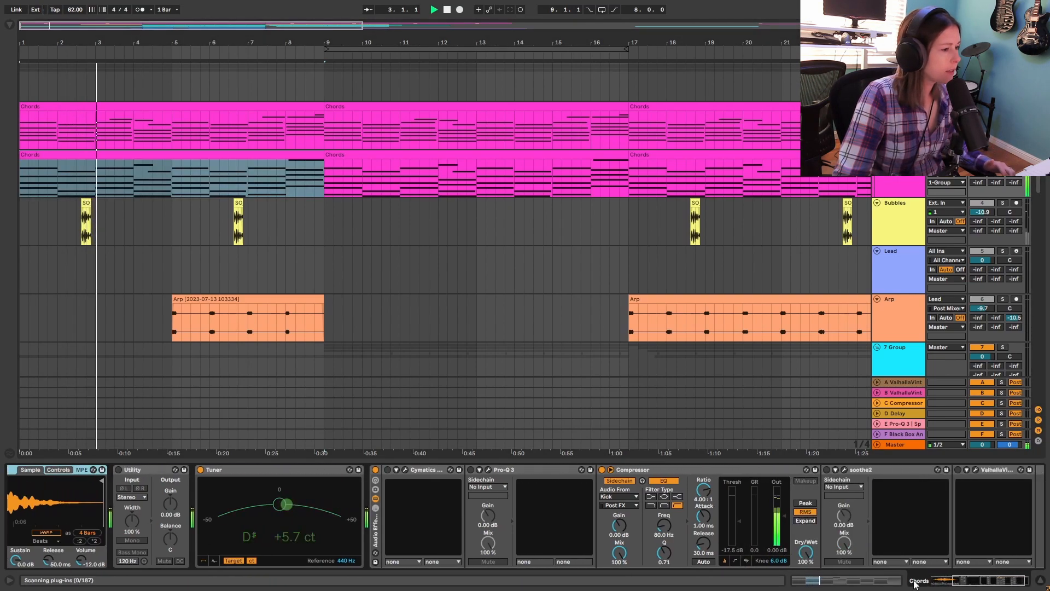
pyautogui.click(404, 470)
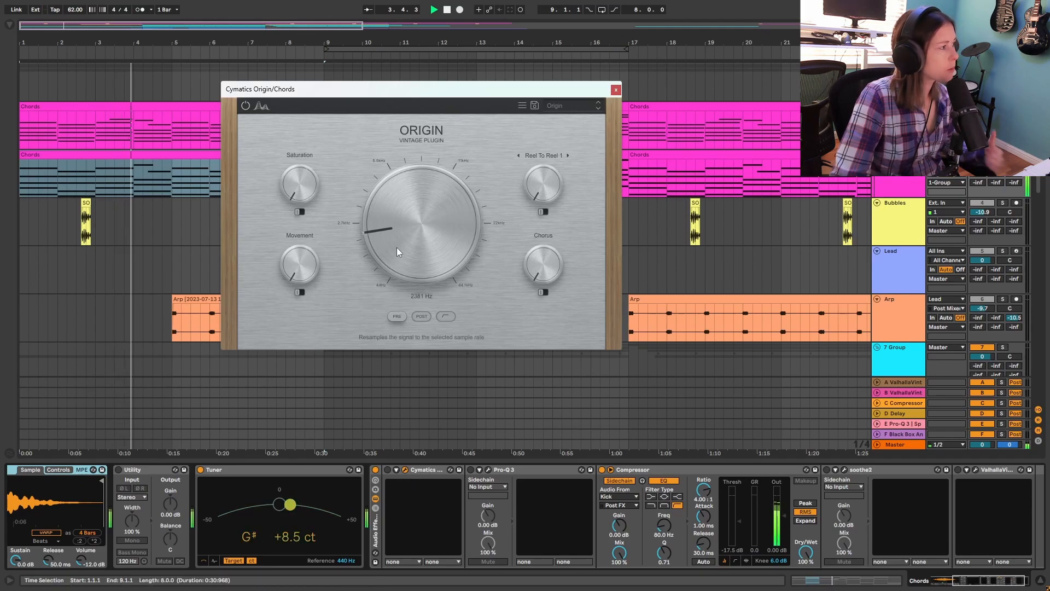
pyautogui.click(388, 470)
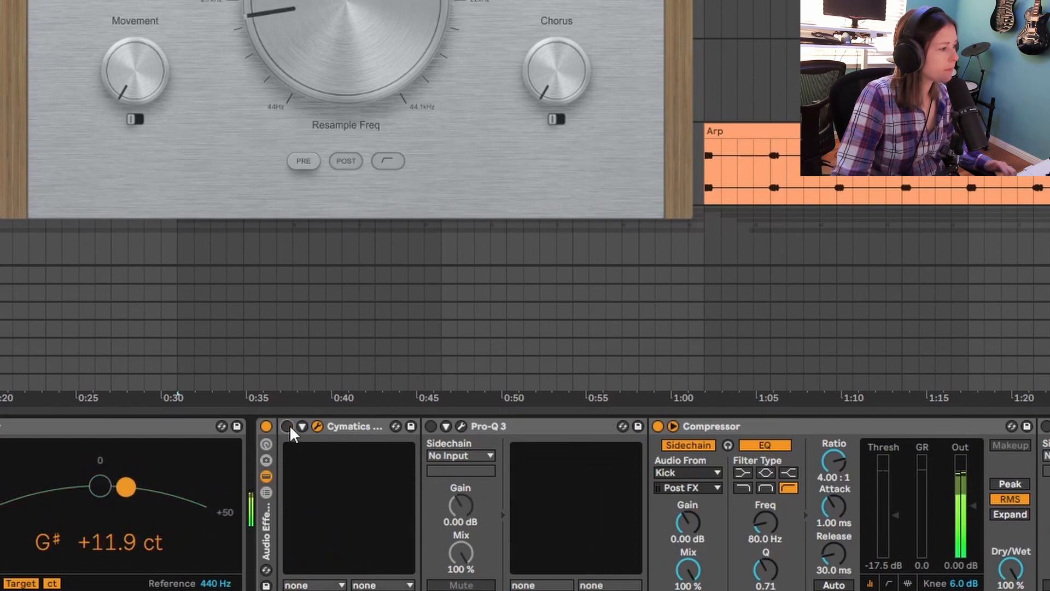
pyautogui.click(286, 426)
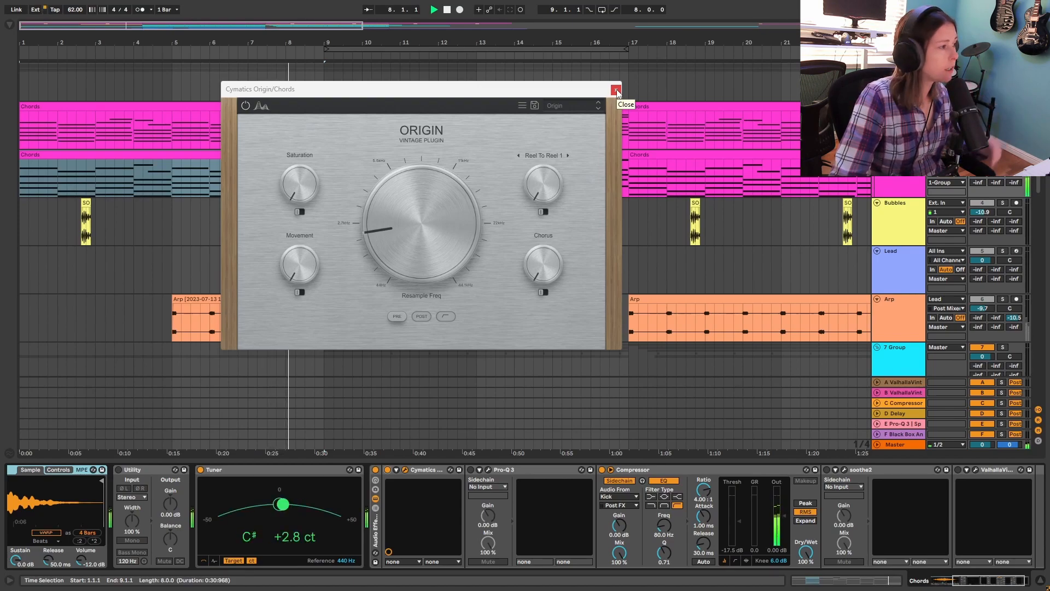
pyautogui.click(615, 90)
# Examine the lower Chords track's Pro-Q 3 curve during playback from bar 1, close it and open the soothe2 plugin
pyautogui.click(487, 469)
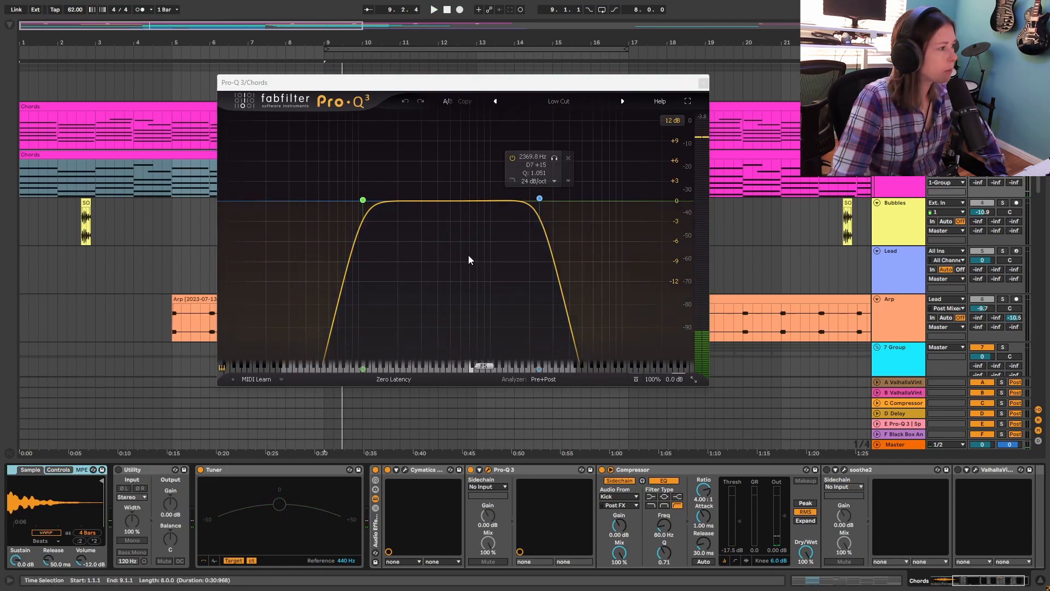
pyautogui.press('space')
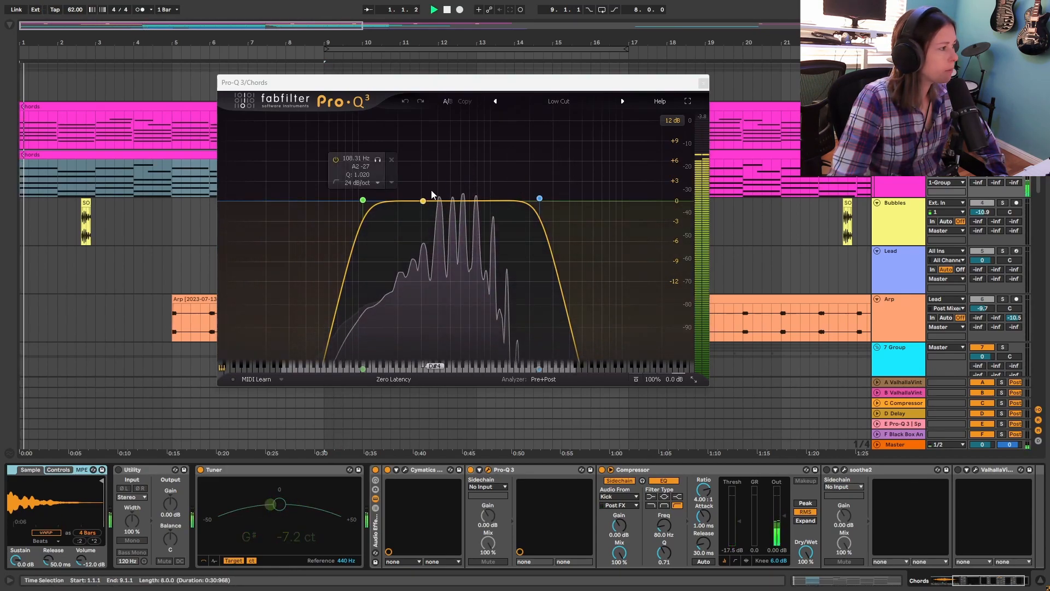
pyautogui.click(703, 83)
pyautogui.hscroll(2, 621, 483)
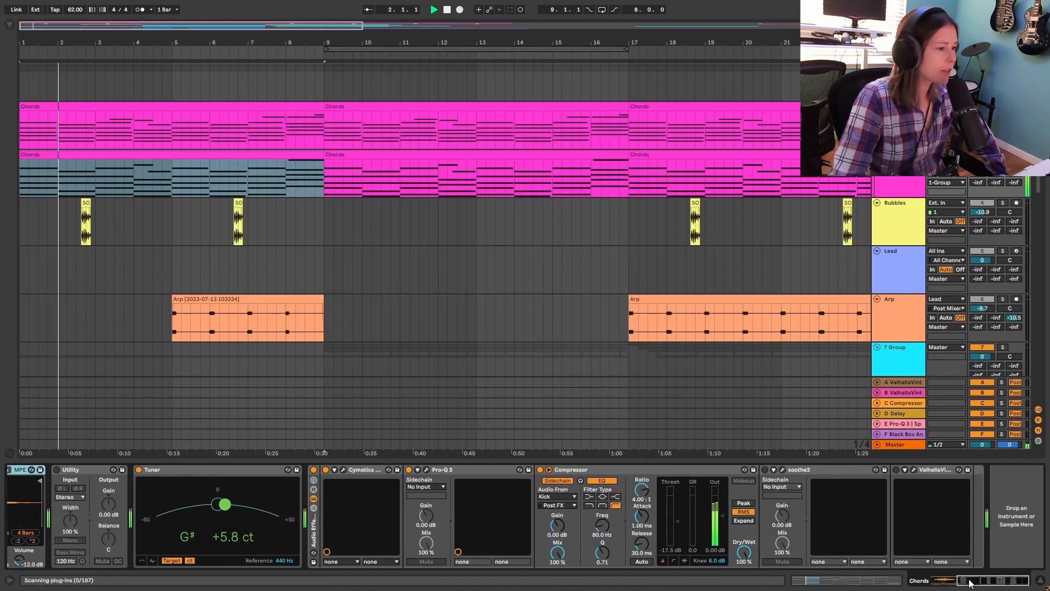
pyautogui.click(783, 470)
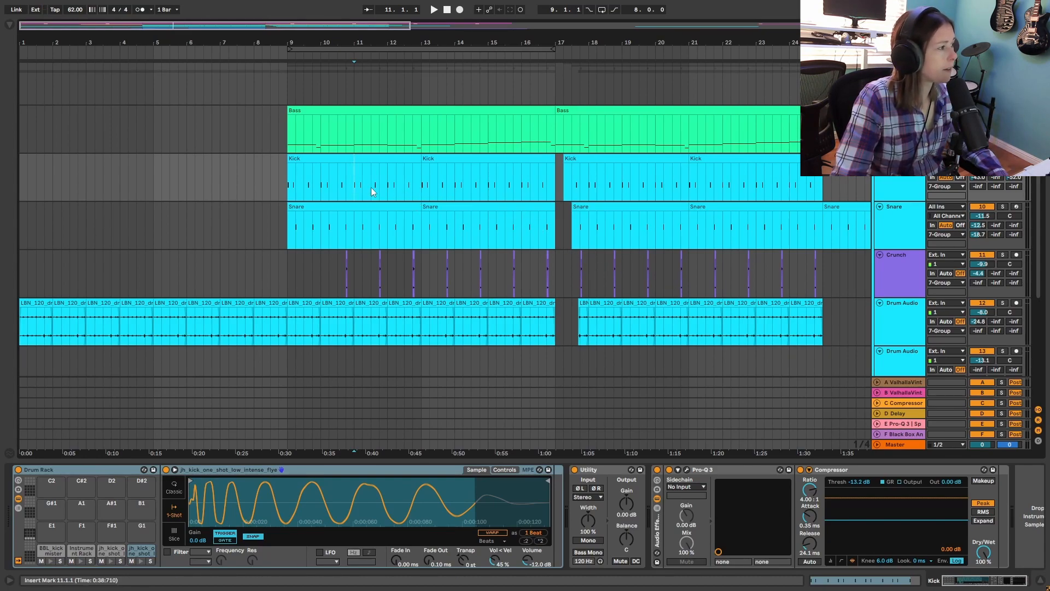
# Play the Kick track from bar 11 and examine its Pro-Q 3 low and high cuts, closing the plugin and stopping playback
pyautogui.press('space')
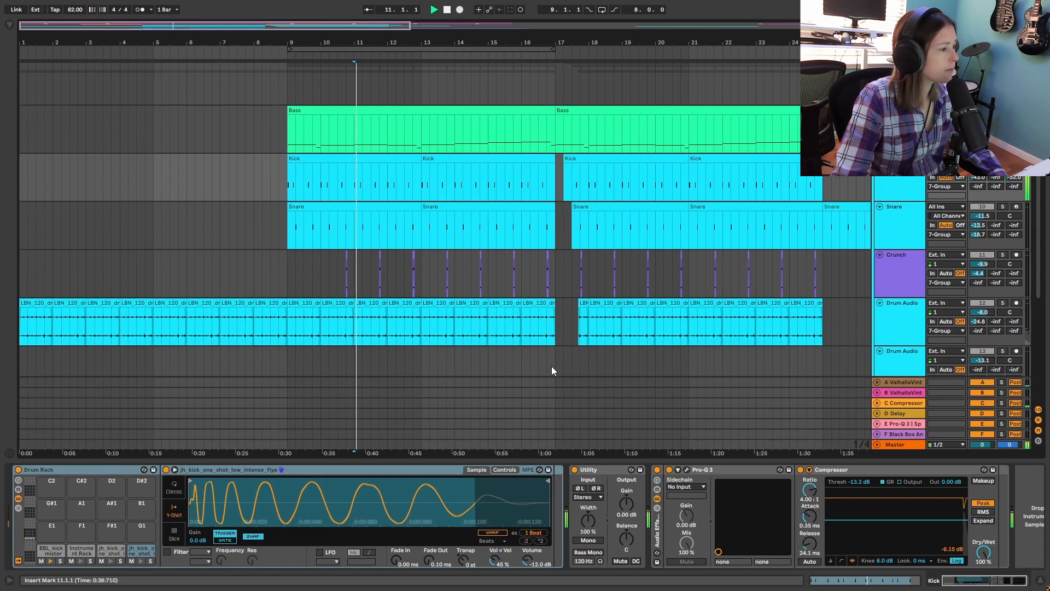
pyautogui.click(687, 469)
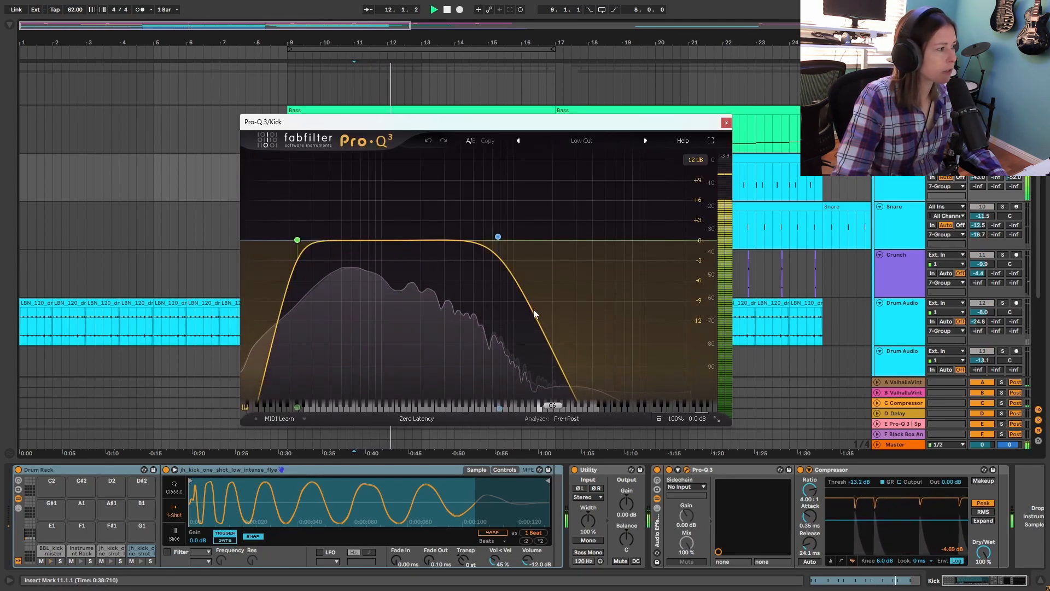
pyautogui.moveTo(538, 338)
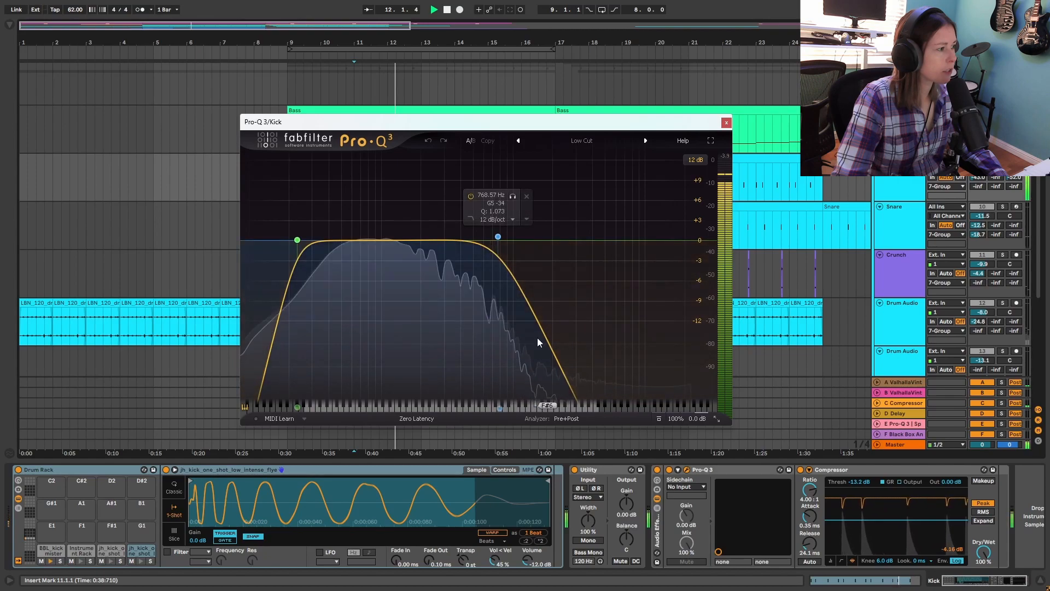
pyautogui.click(726, 124)
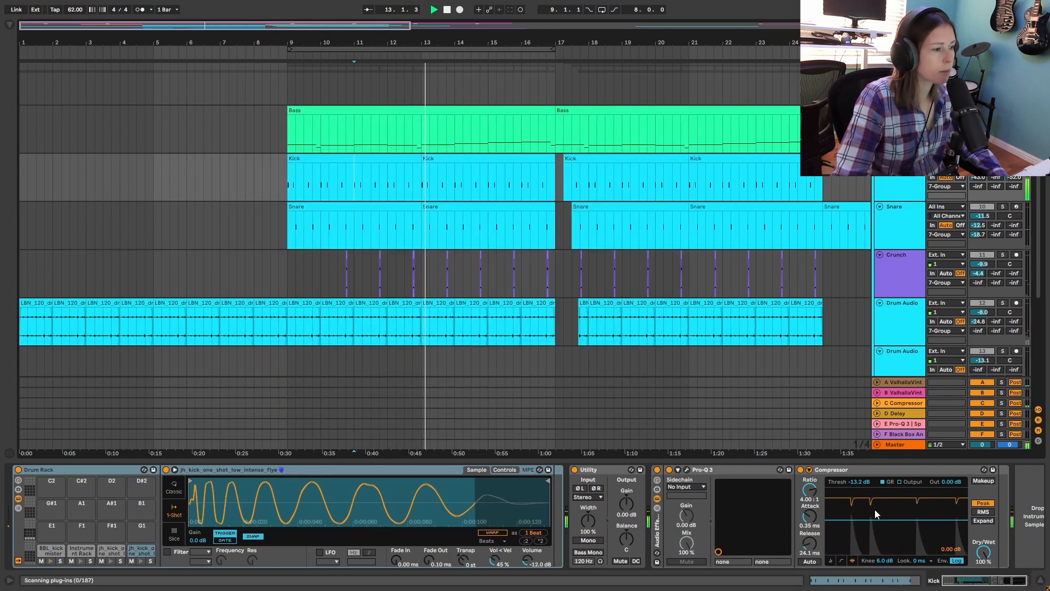
pyautogui.press('space')
# Select the Snare clip at bar 13 and listen briefly to the soloed Snare track
pyautogui.click(432, 207)
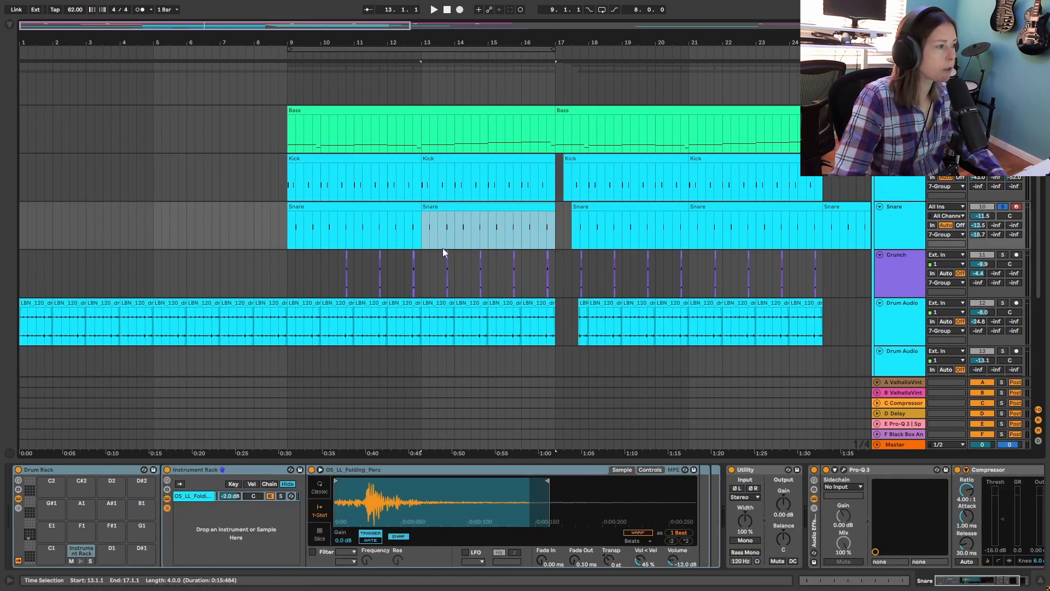
pyautogui.press('space')
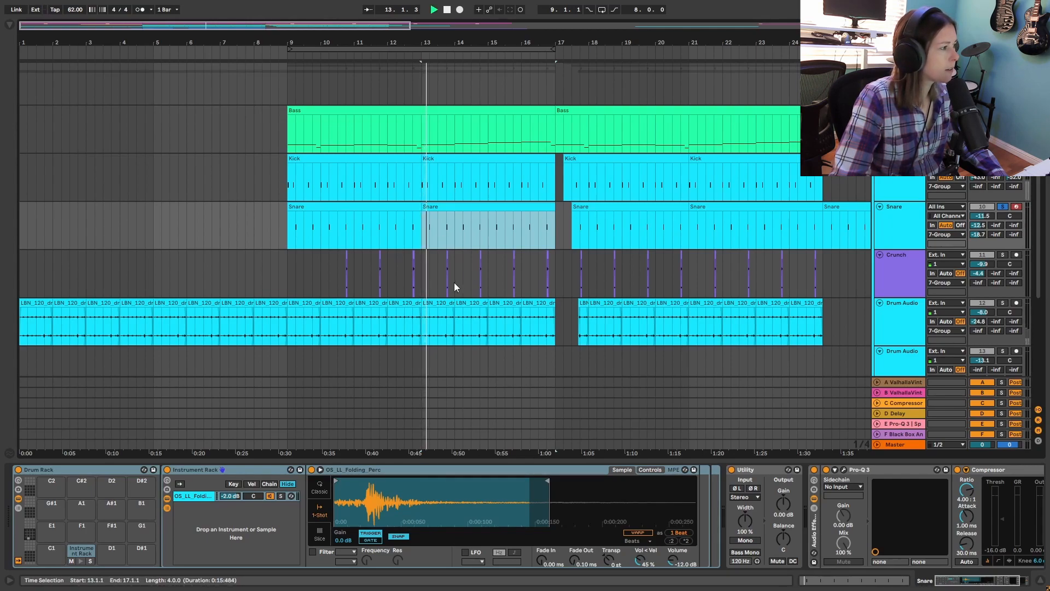
pyautogui.press('space')
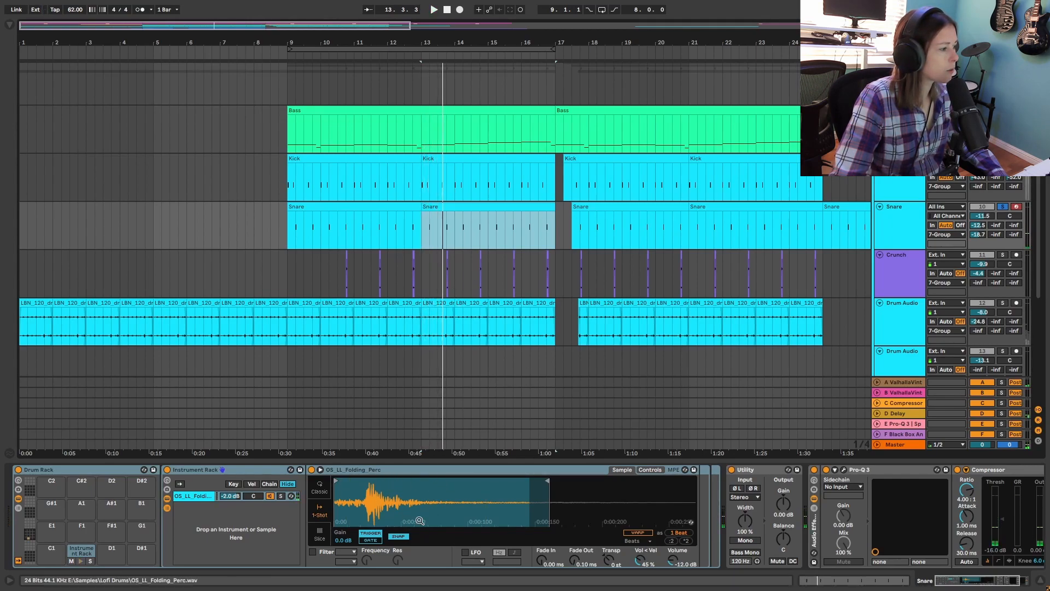
# Switch from the Arrangement to the Session View and show the Delay device on return track D
pyautogui.click(907, 216)
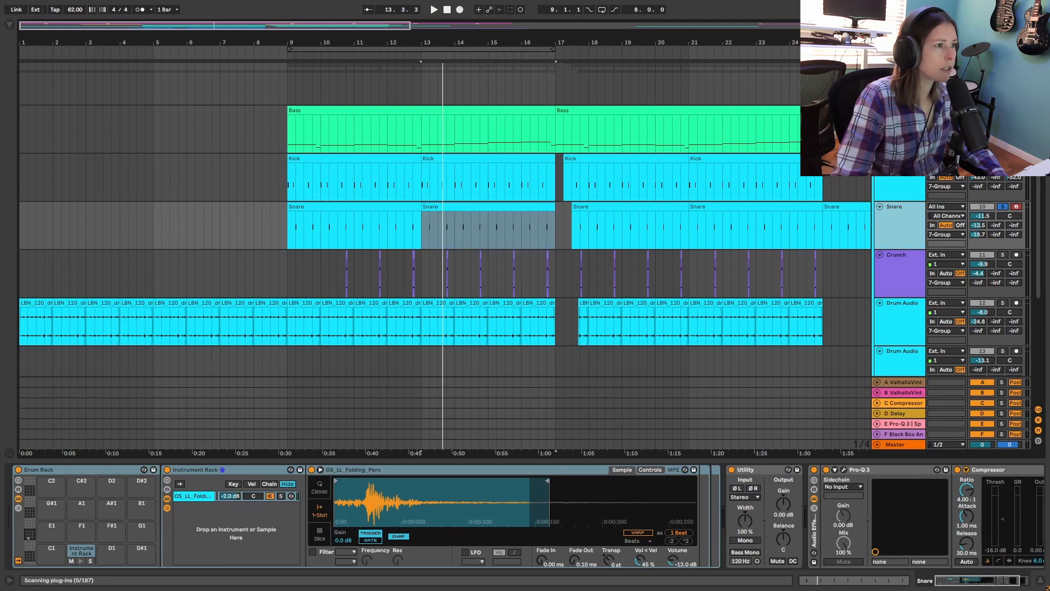
pyautogui.press('Tab')
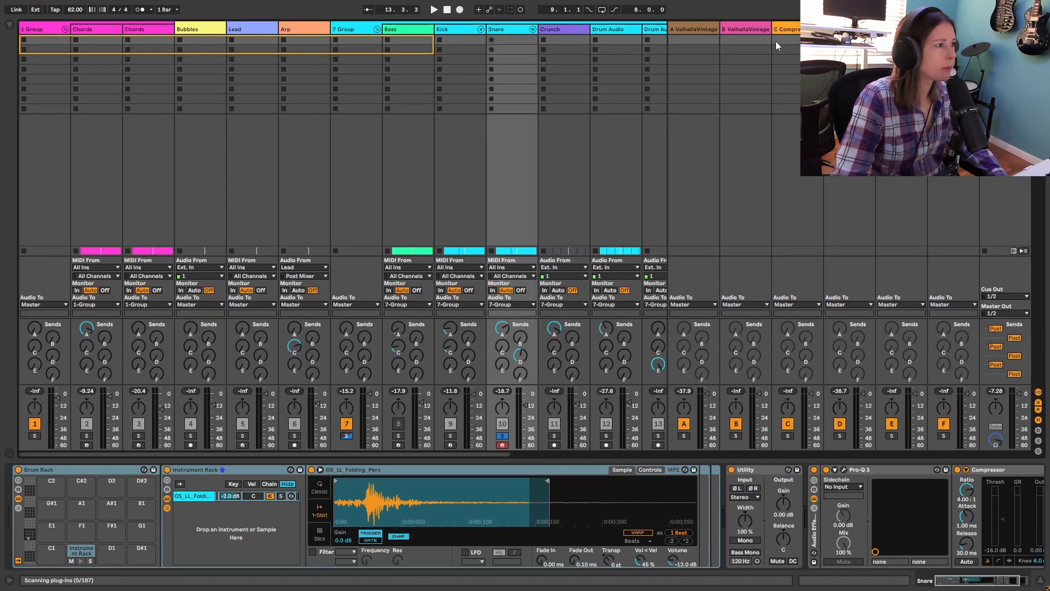
pyautogui.click(842, 30)
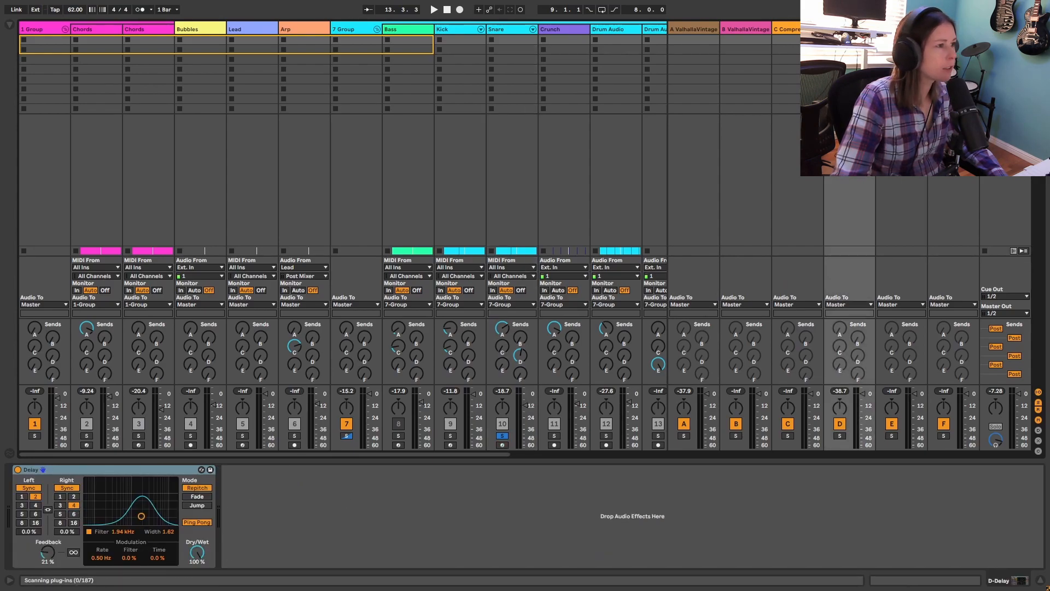
# Back in the Arrangement View, audition the soloed Snare while setting its ValhallaVintageVerb send to -14.7 dB and its Delay send to -16.0 dB
pyautogui.press('Tab')
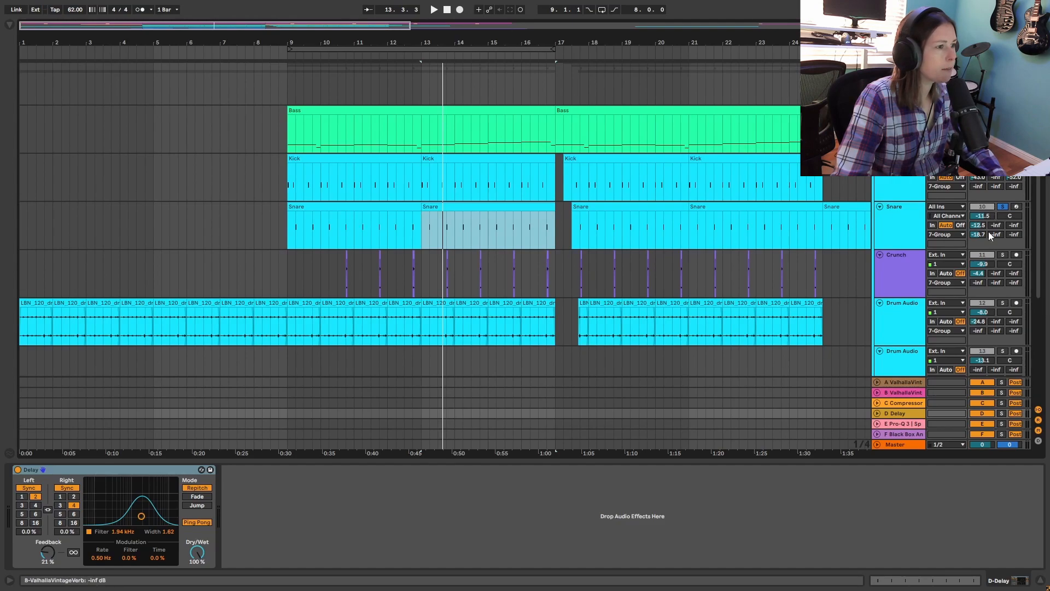
pyautogui.press('space')
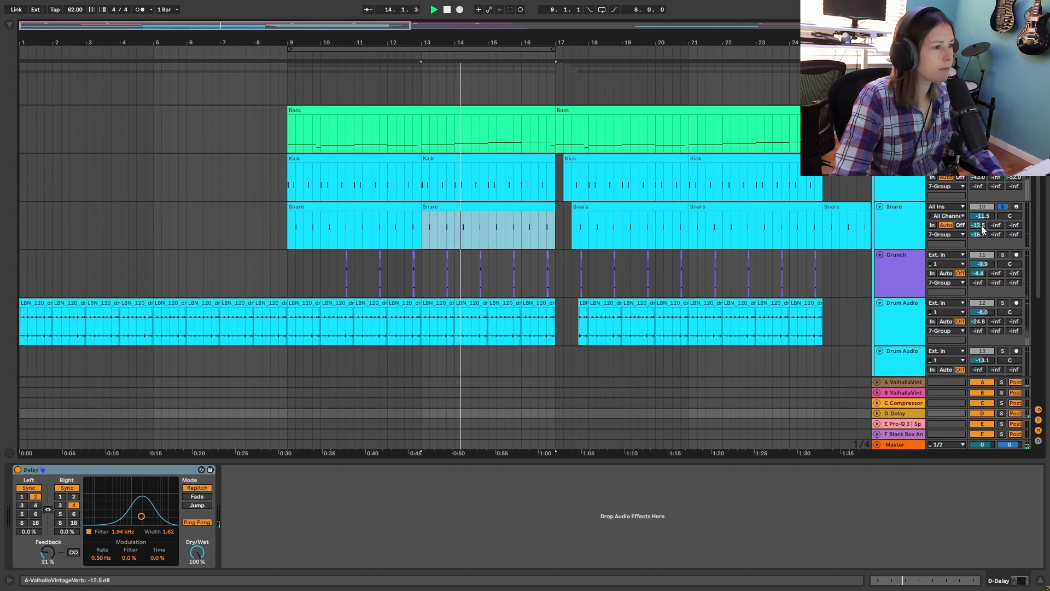
pyautogui.moveTo(982, 230); pyautogui.dragTo(982, 257)
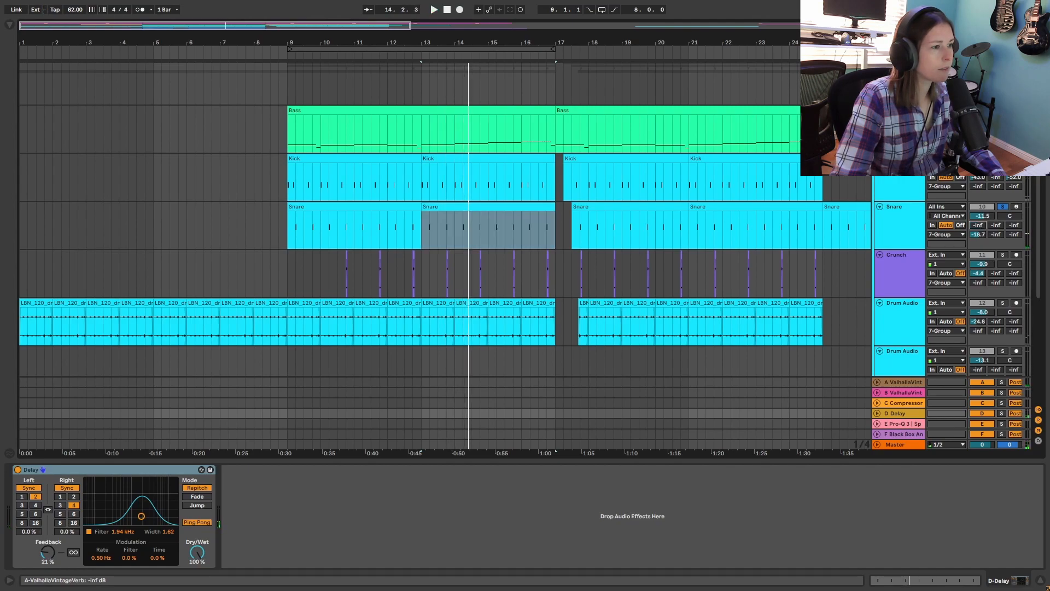
pyautogui.press('space')
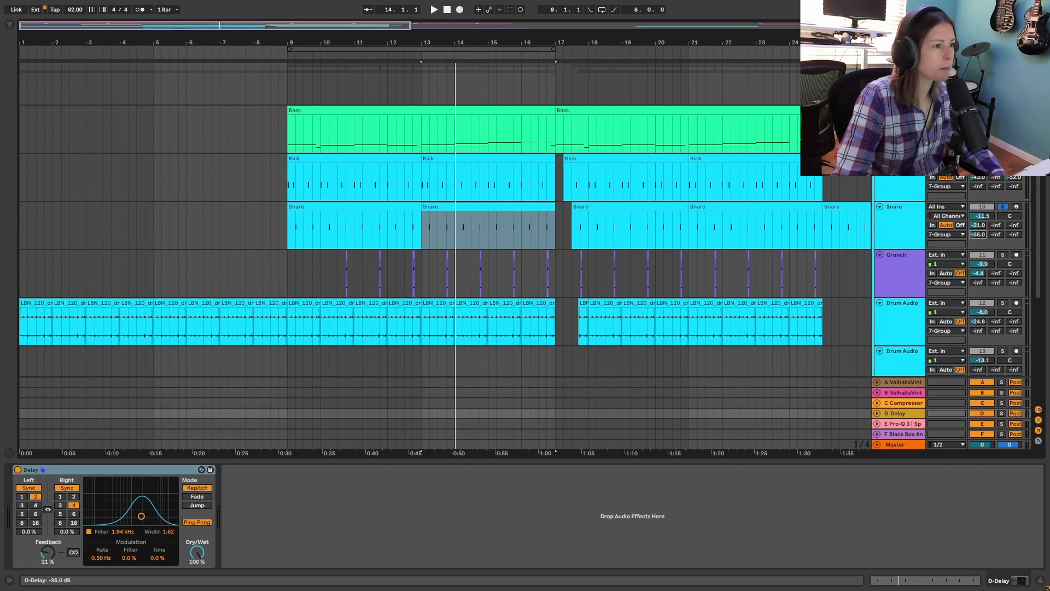
pyautogui.press('space')
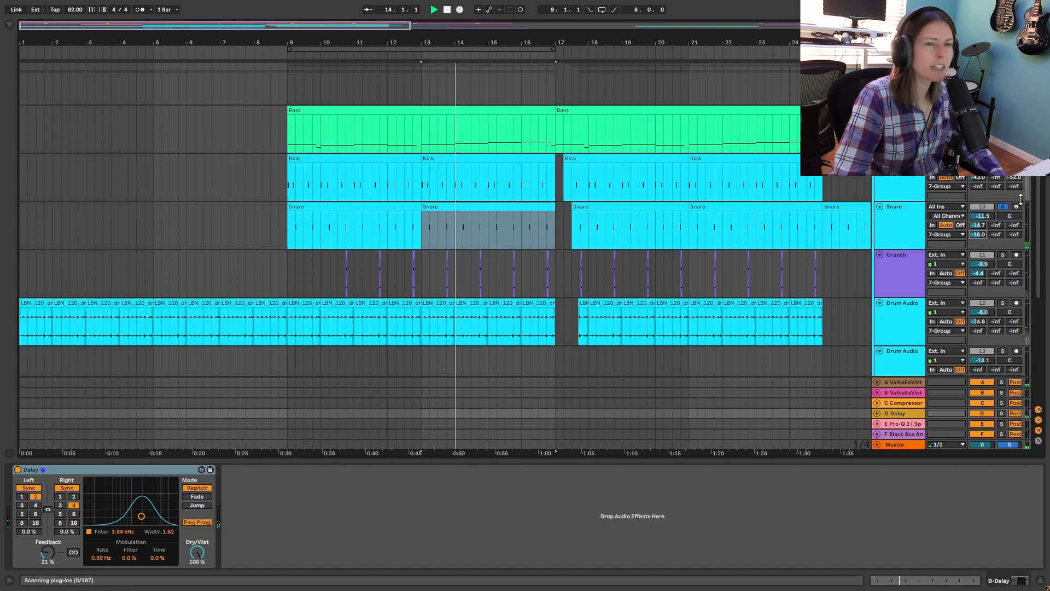
# Solo the Crunch track and inspect its short gravel clips around bar 12 and bar 24
pyautogui.scroll(-1, 575, 231)
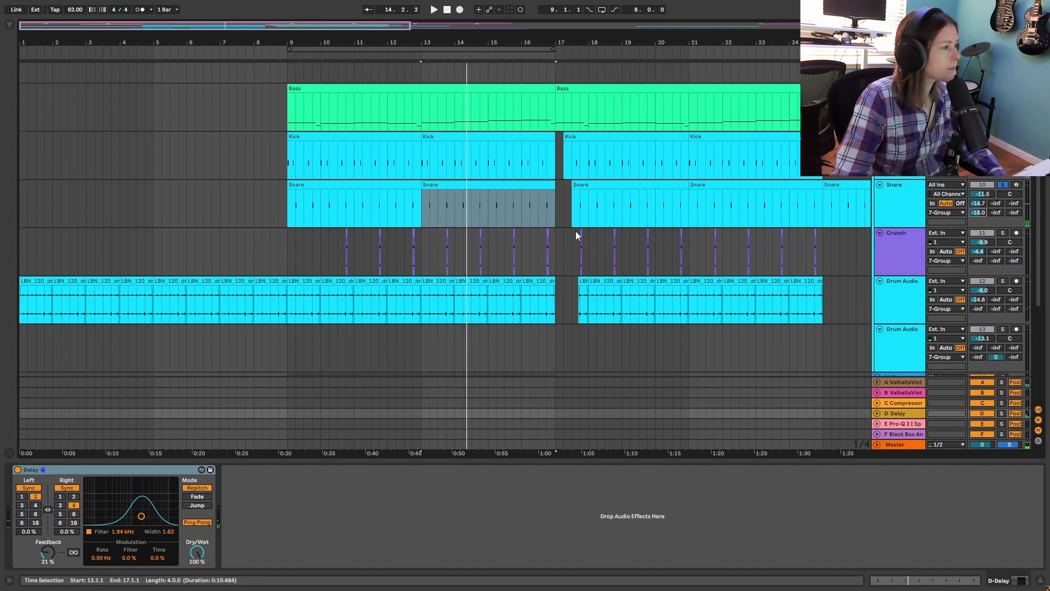
pyautogui.click(471, 239)
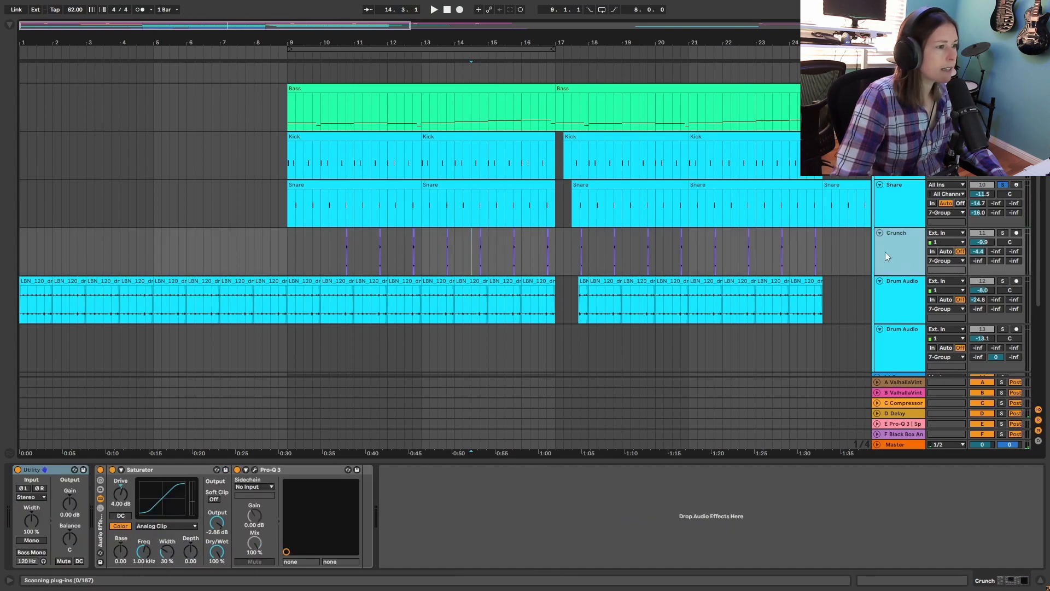
pyautogui.moveTo(453, 43); pyautogui.dragTo(578, 105)
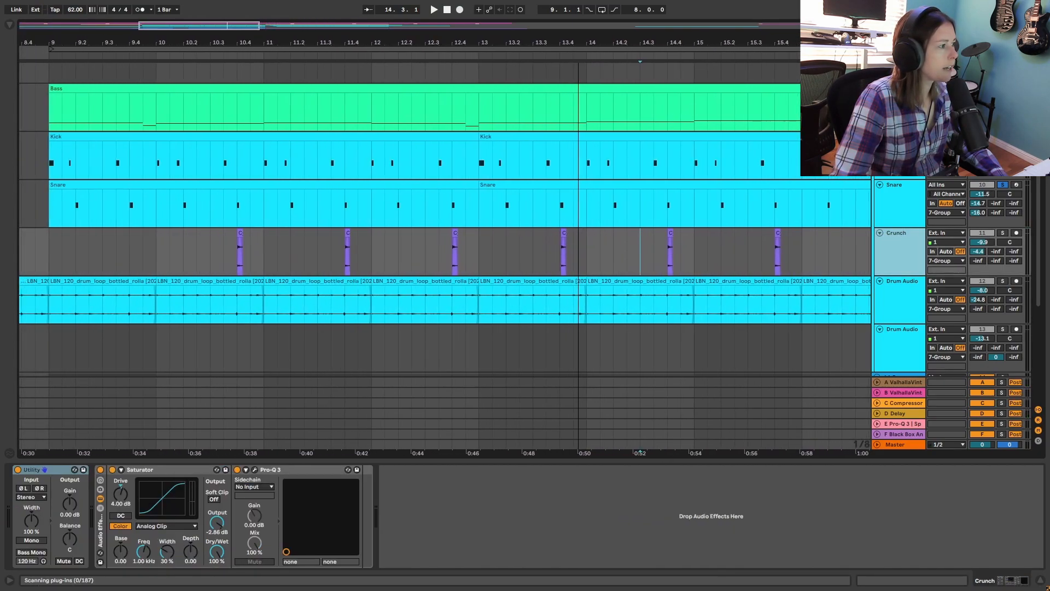
pyautogui.click(444, 255)
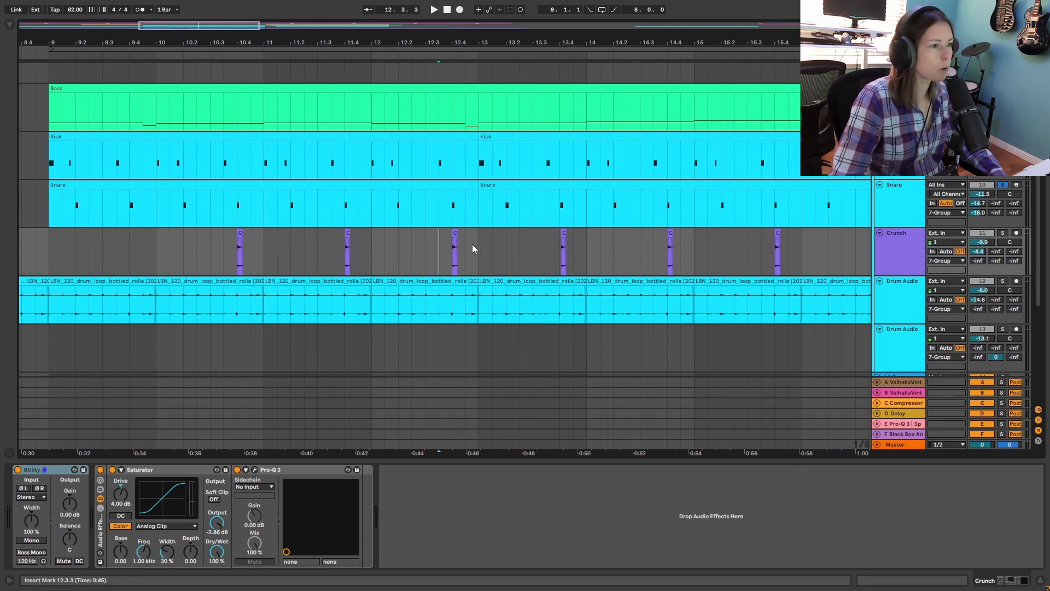
pyautogui.moveTo(793, 46); pyautogui.dragTo(303, 7)
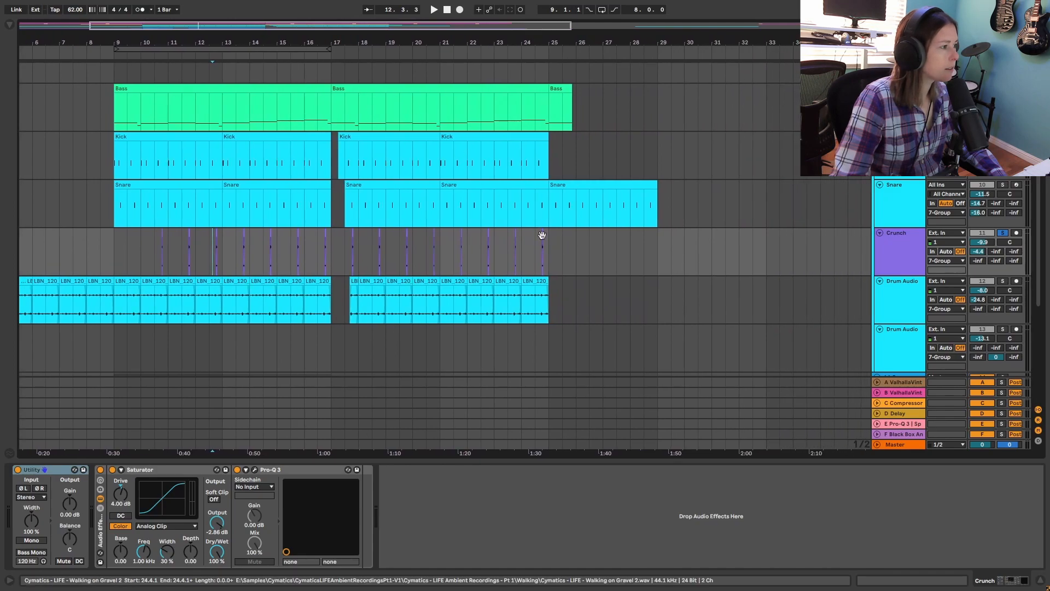
pyautogui.moveTo(568, 44); pyautogui.dragTo(572, 144)
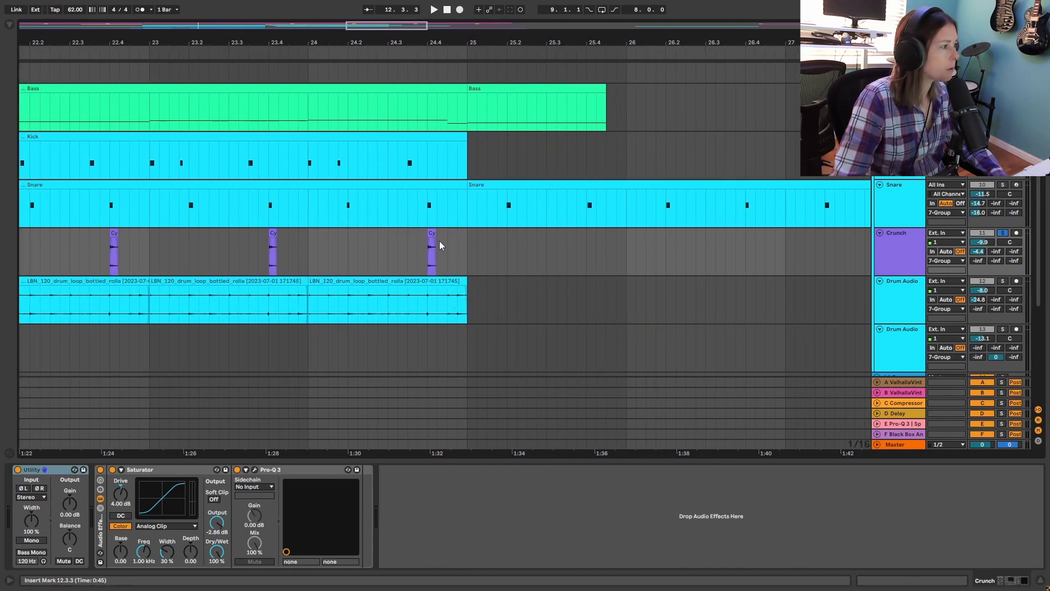
# Extend the last Crunch clip to 27.1.4, listen to the longer gravel sample and trim the clip back to its short length
pyautogui.moveTo(434, 234); pyautogui.dragTo(822, 249)
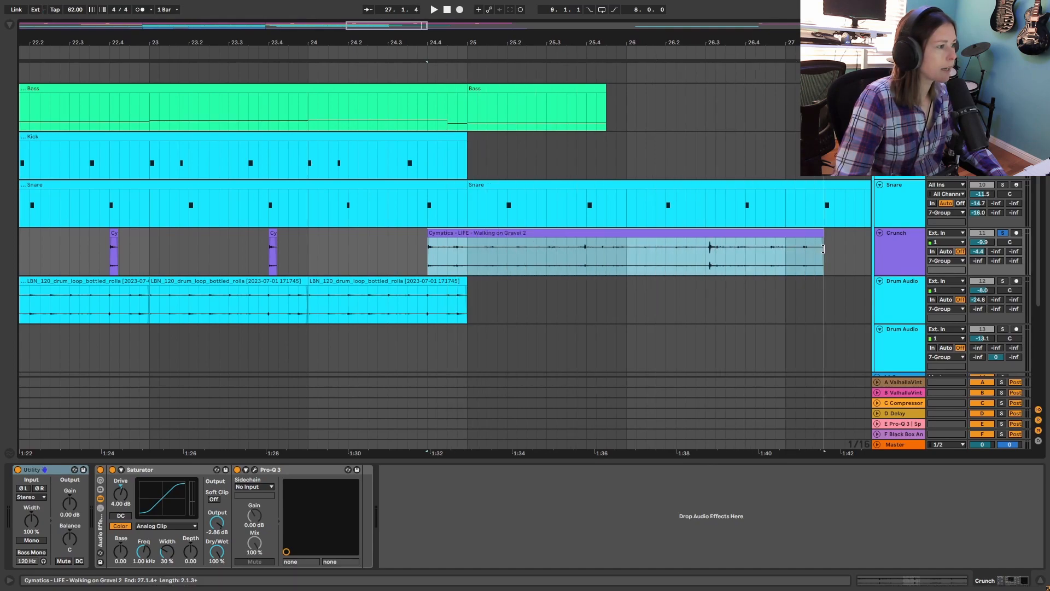
pyautogui.click(460, 252)
pyautogui.press('space')
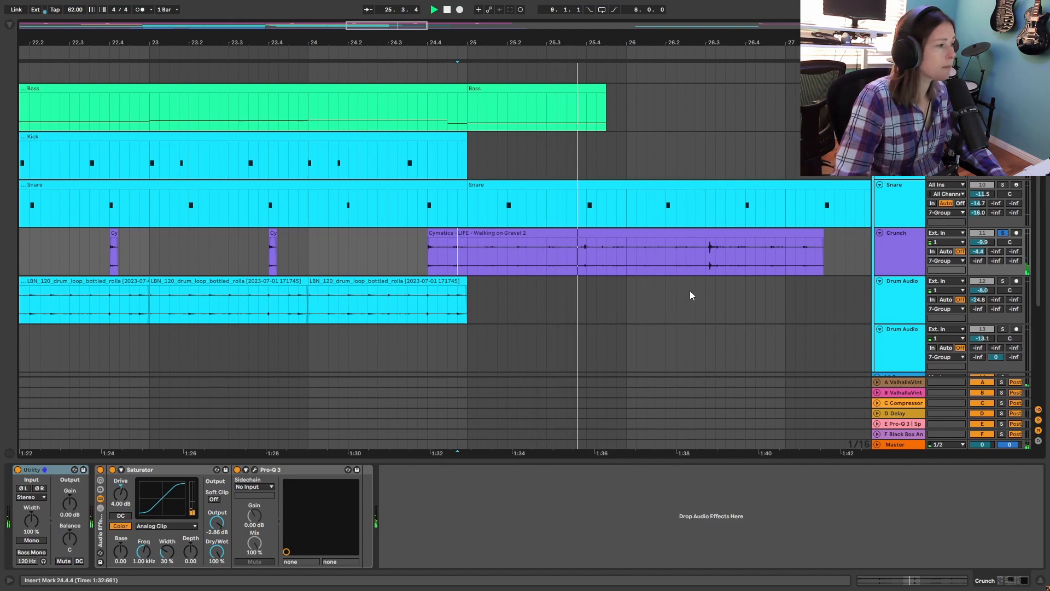
pyautogui.press('space')
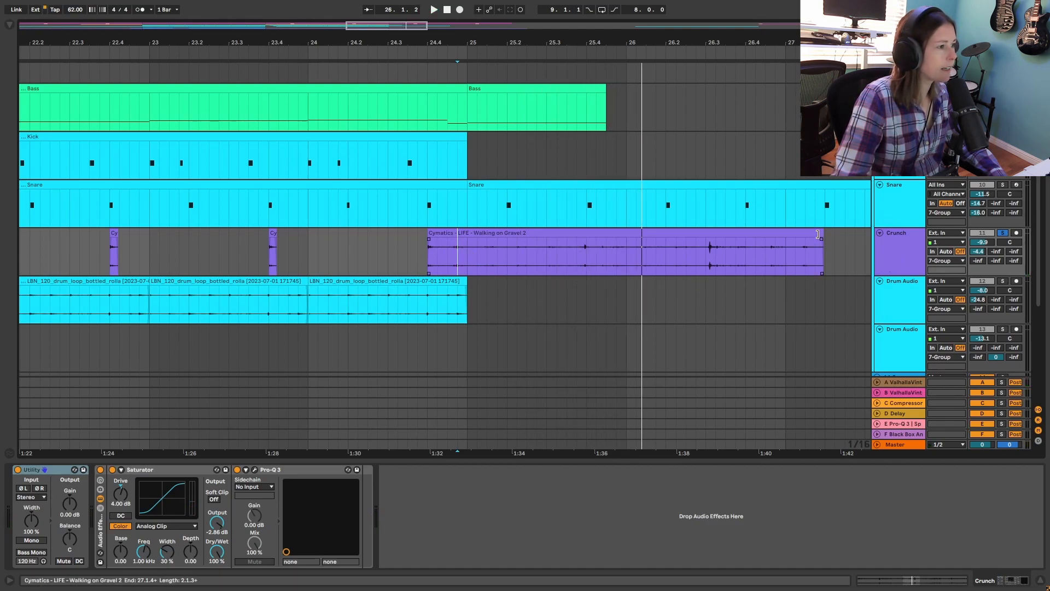
pyautogui.moveTo(818, 234); pyautogui.dragTo(435, 245)
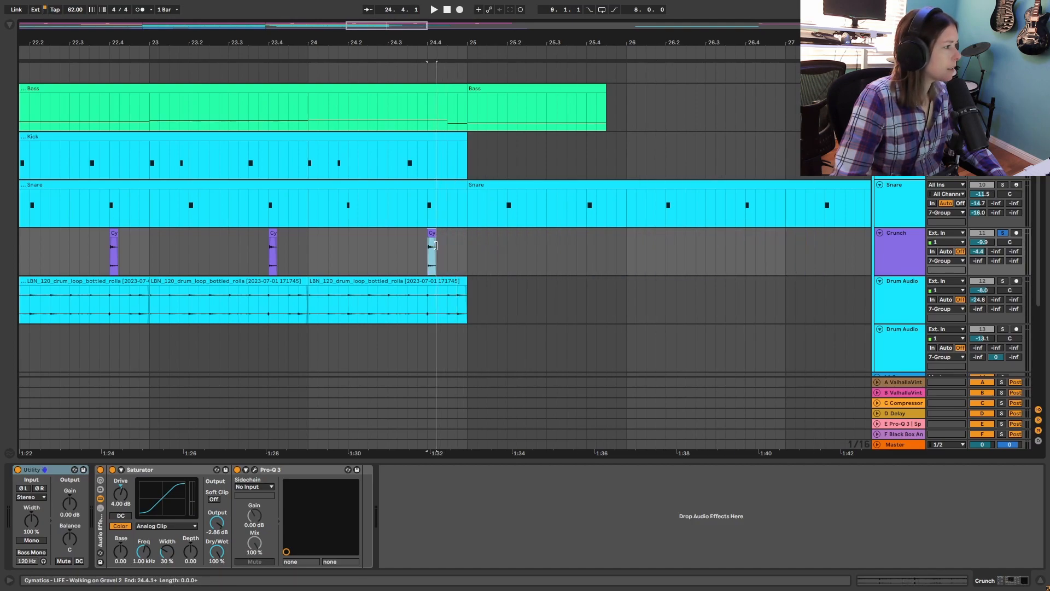
# Lengthen the fade-out of the last Crunch clip at 24.4 so it starts near the clip's beginning, and play it
pyautogui.click(435, 241)
pyautogui.press('+')
pyautogui.press('+')
pyautogui.press('+')
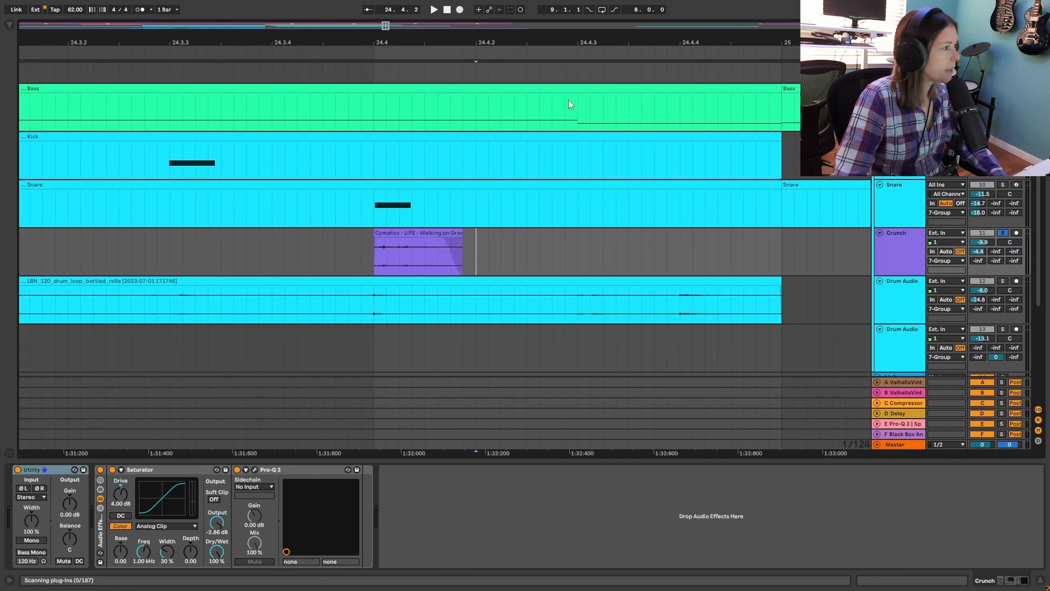
pyautogui.moveTo(437, 236); pyautogui.dragTo(386, 239)
pyautogui.press('space')
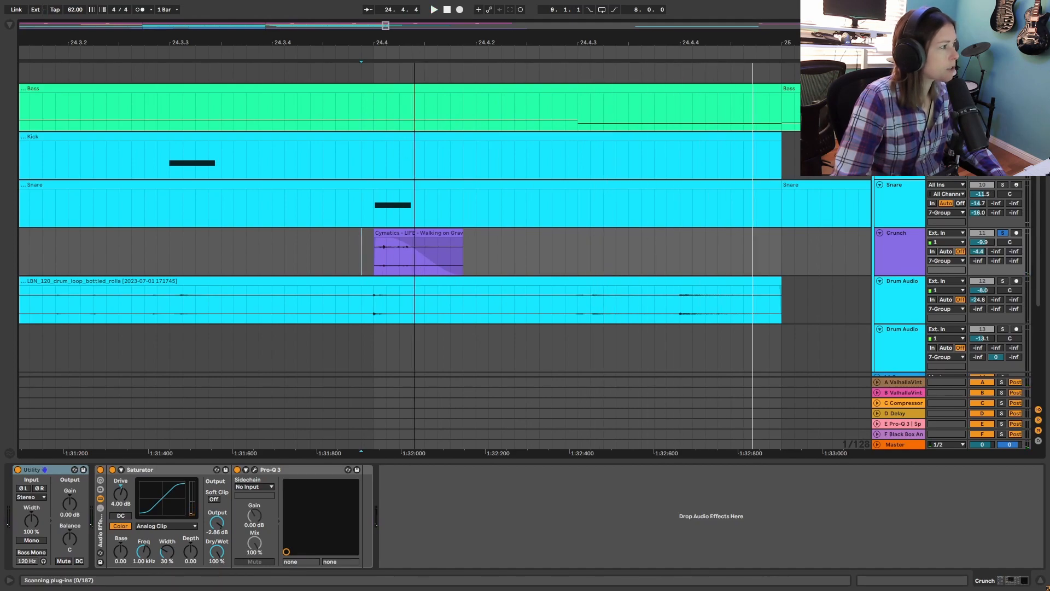
# Solo the Snare along with Crunch and play both tracks together from 23.3.3
pyautogui.scroll(-5, 710, 67)
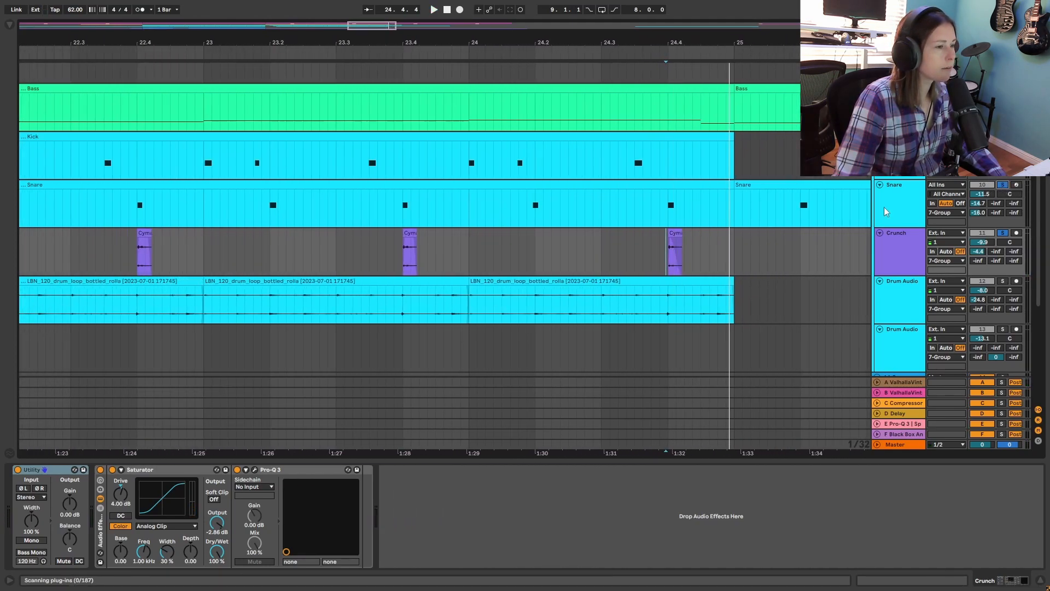
pyautogui.click(376, 249)
pyautogui.press('space')
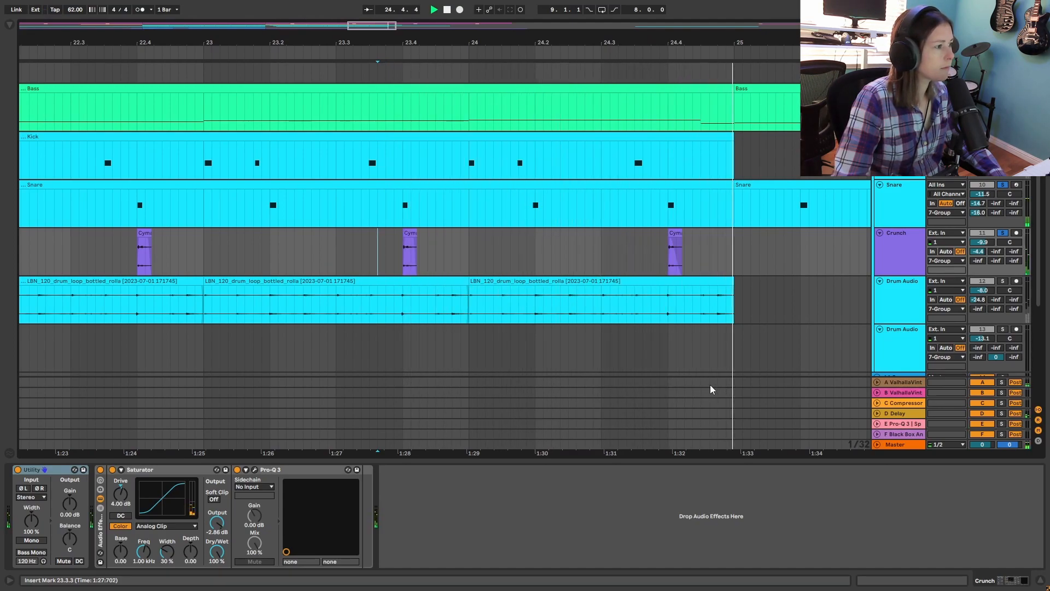
# Solo the upper Drum Audio track and play its original bottled_rolls drum loop clip from bar 26
pyautogui.scroll(-10, 744, 62)
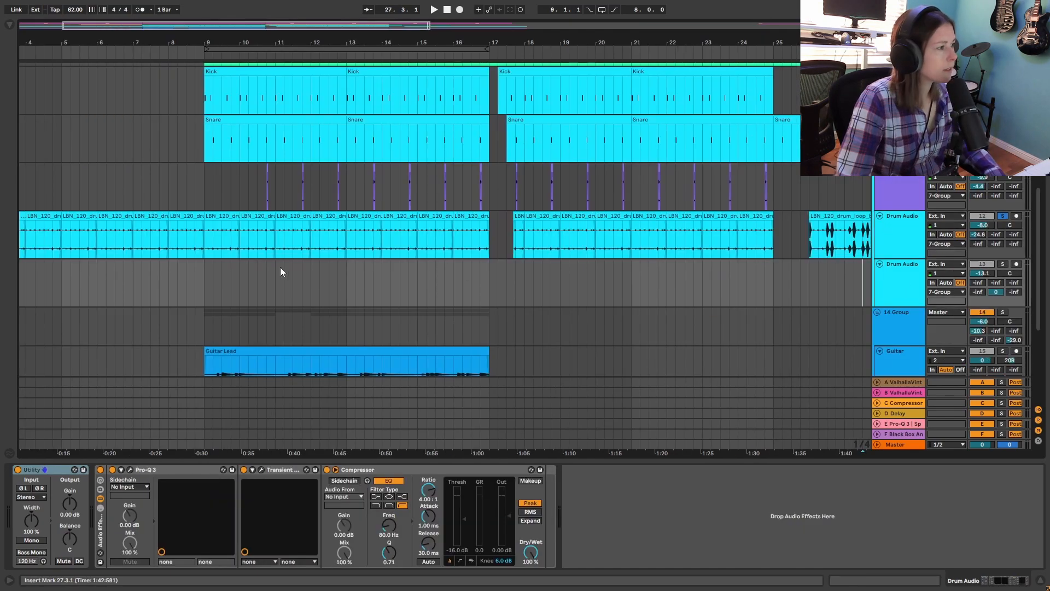
pyautogui.click(298, 235)
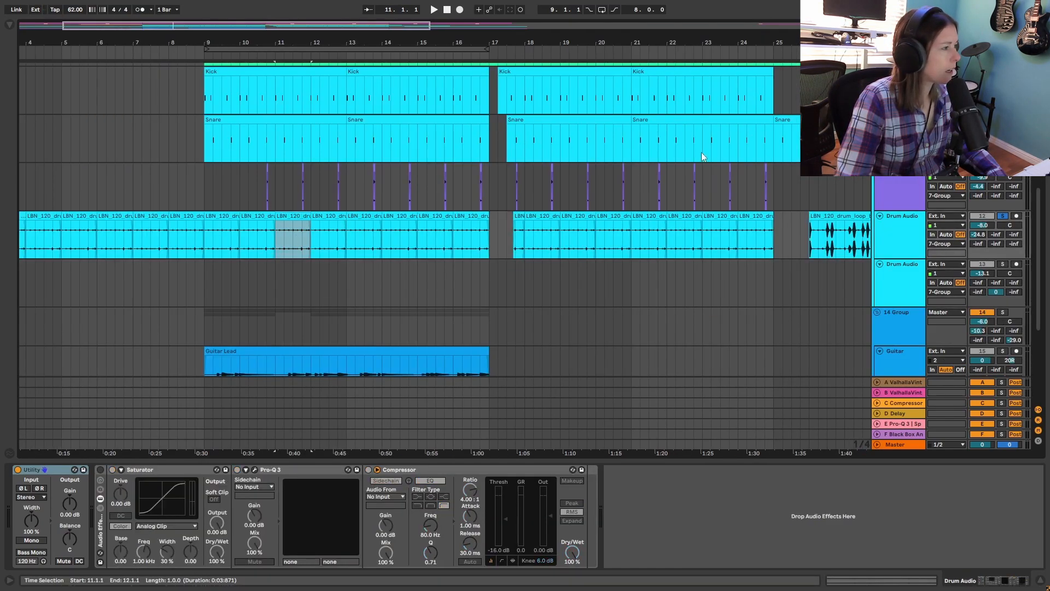
pyautogui.hscroll(3, 644, 180)
pyautogui.hscroll(5, 546, 235)
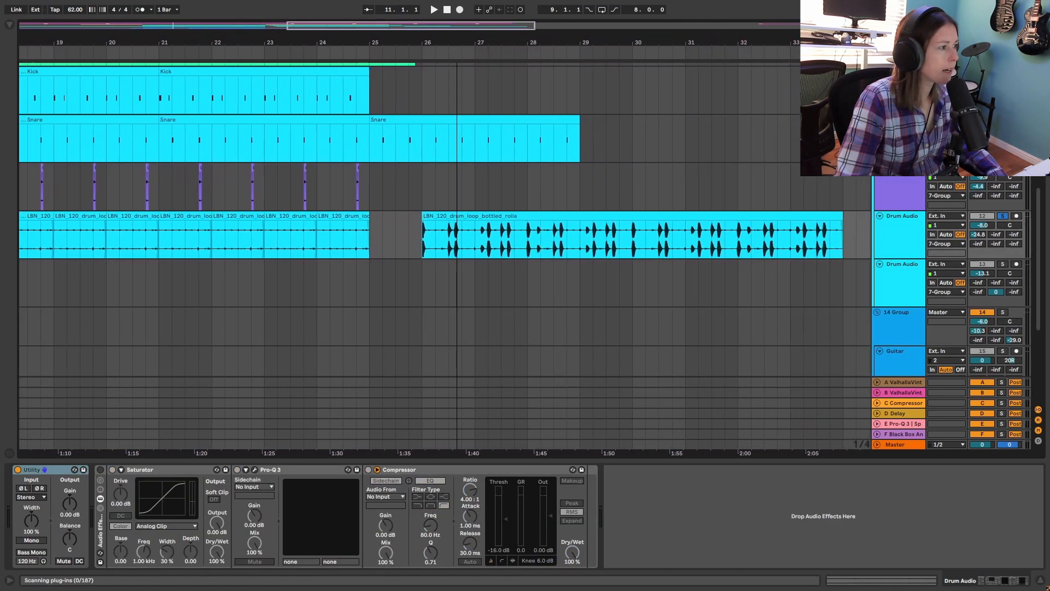
pyautogui.click(437, 217)
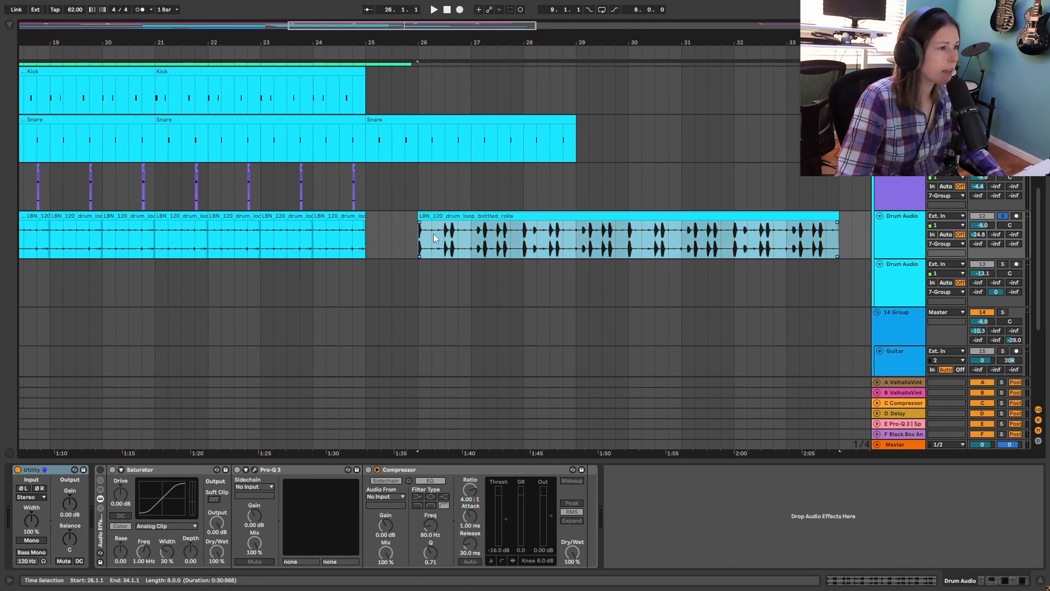
pyautogui.press('space')
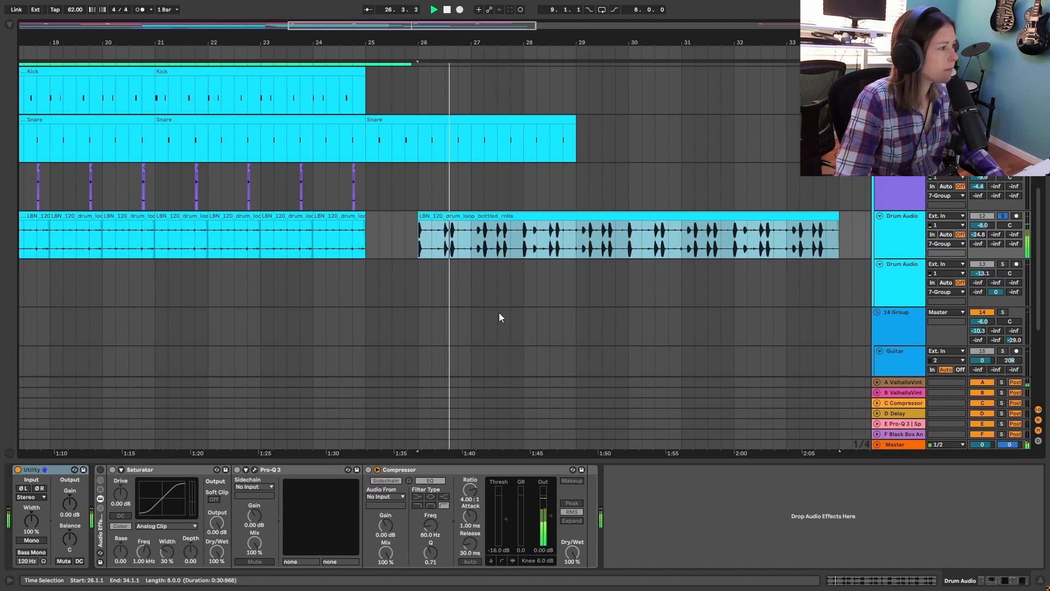
pyautogui.press('space')
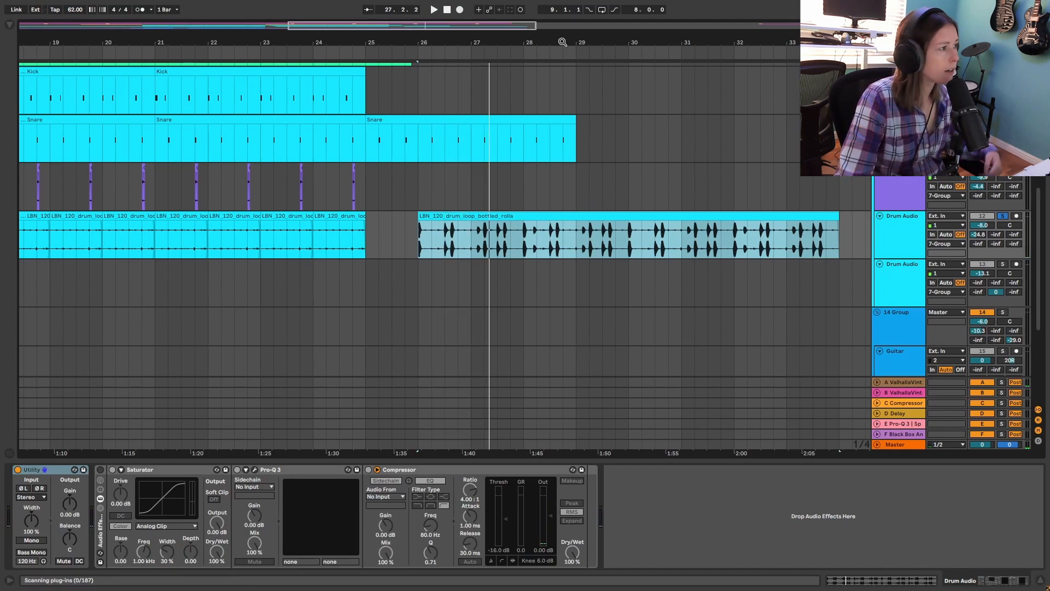
# Select the passage from 26.1.3 to 26.2.4 in the original drum loop and play it
pyautogui.scroll(5, 540, 196)
pyautogui.moveTo(380, 242); pyautogui.dragTo(436, 249)
pyautogui.press('space')
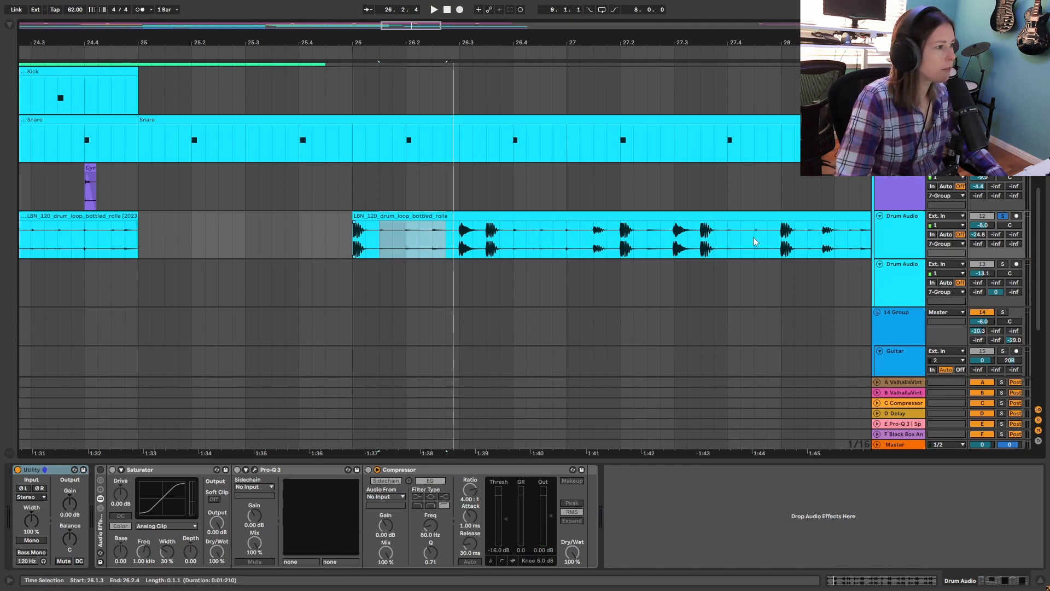
# Select the one-bar Drum Audio clip at bar 10 and listen to it with the effect rack off
pyautogui.moveTo(621, 36); pyautogui.dragTo(1044, 12)
pyautogui.moveTo(292, 43); pyautogui.dragTo(901, 36)
pyautogui.click(298, 226)
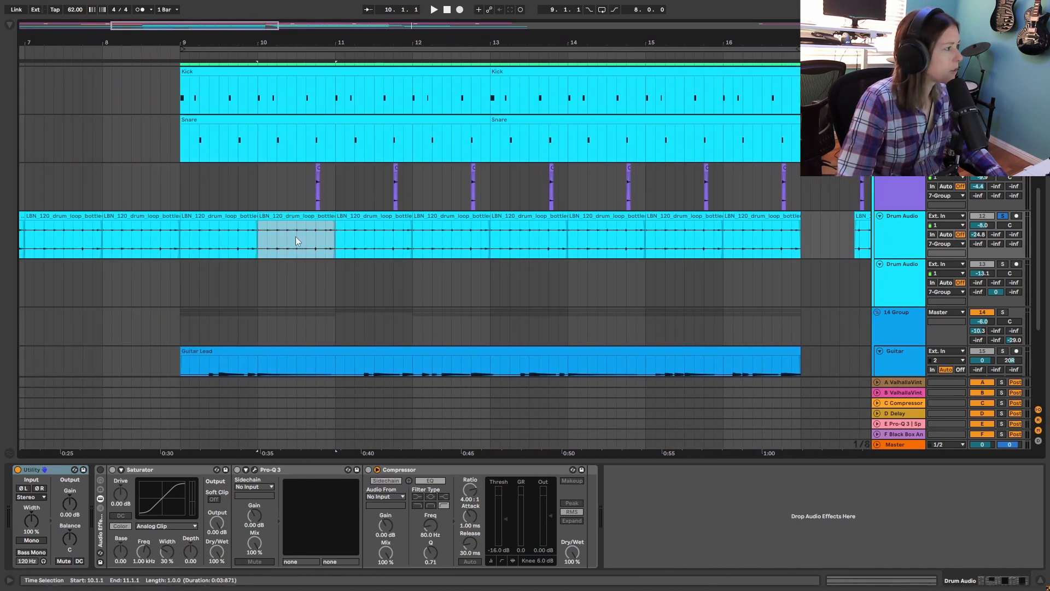
pyautogui.press('space')
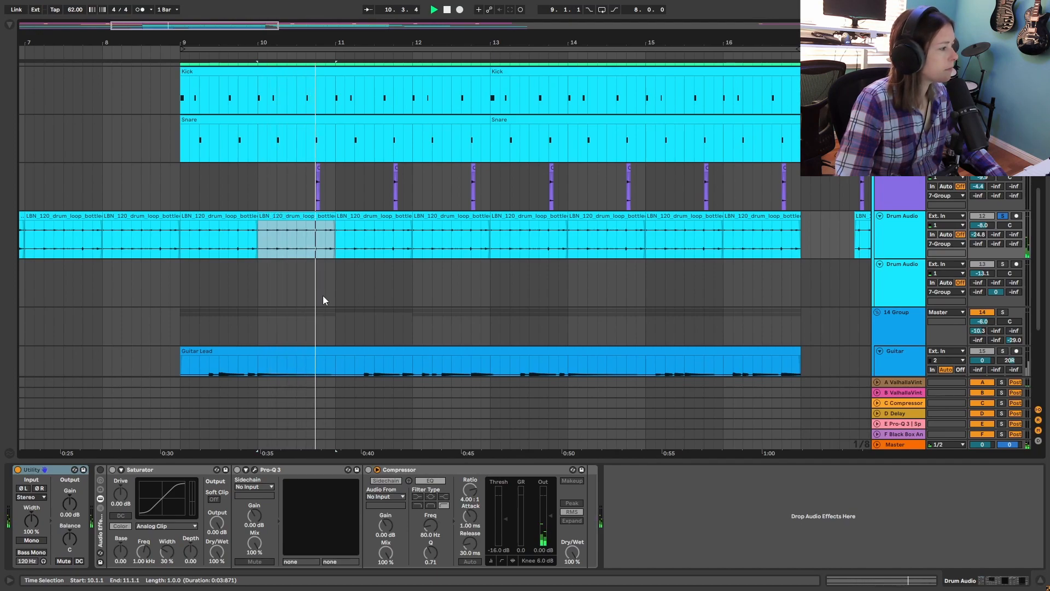
pyautogui.press('space')
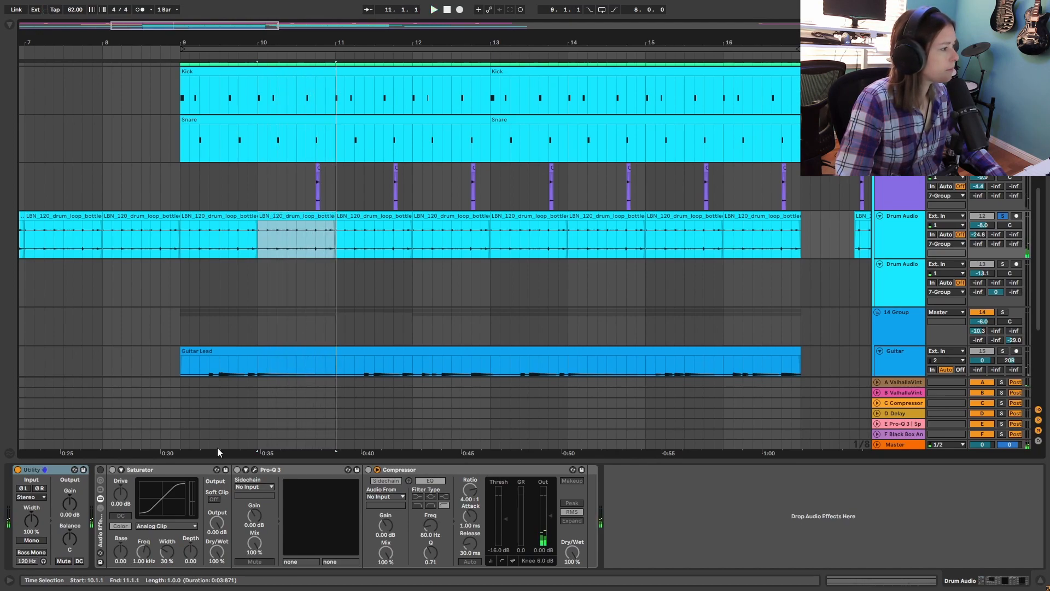
# Turn on the Drum Audio track's effect rack, unsolo the track and play the loop with the full mix from bar 11
pyautogui.click(102, 470)
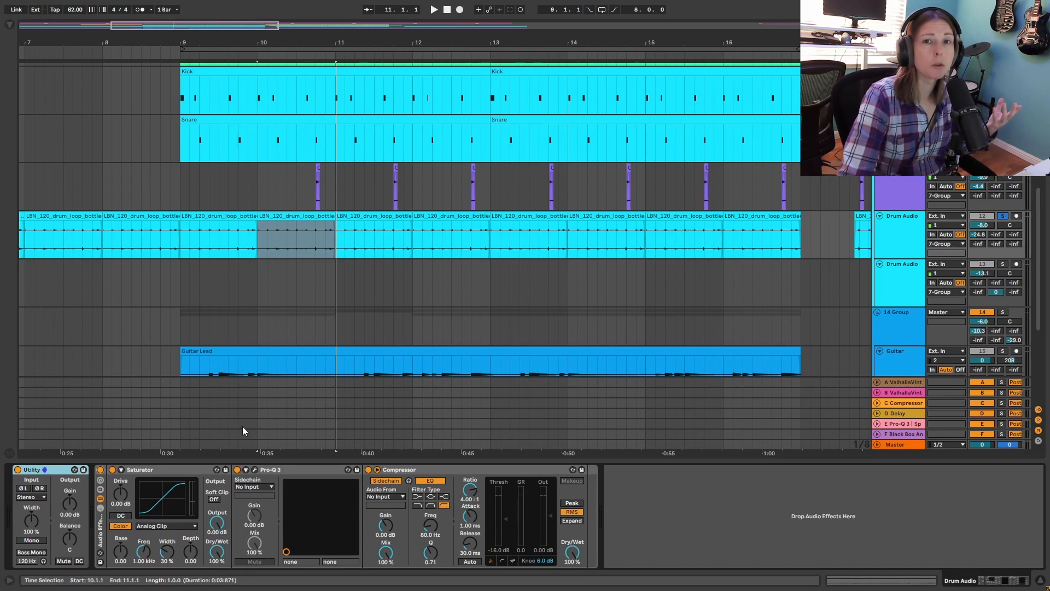
pyautogui.press('space')
pyautogui.scroll(3, 328, 395)
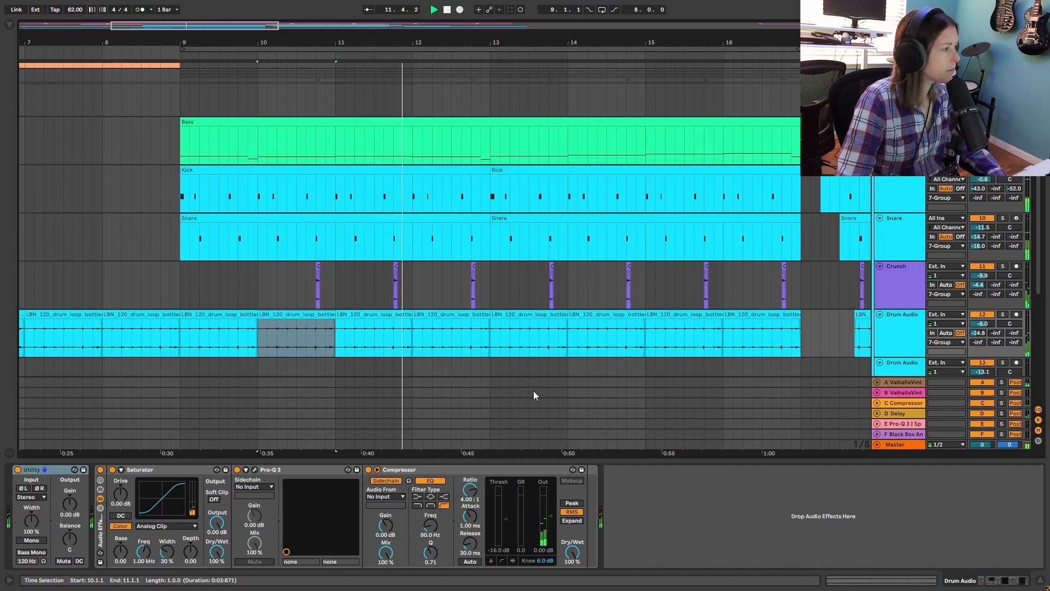
pyautogui.press('space')
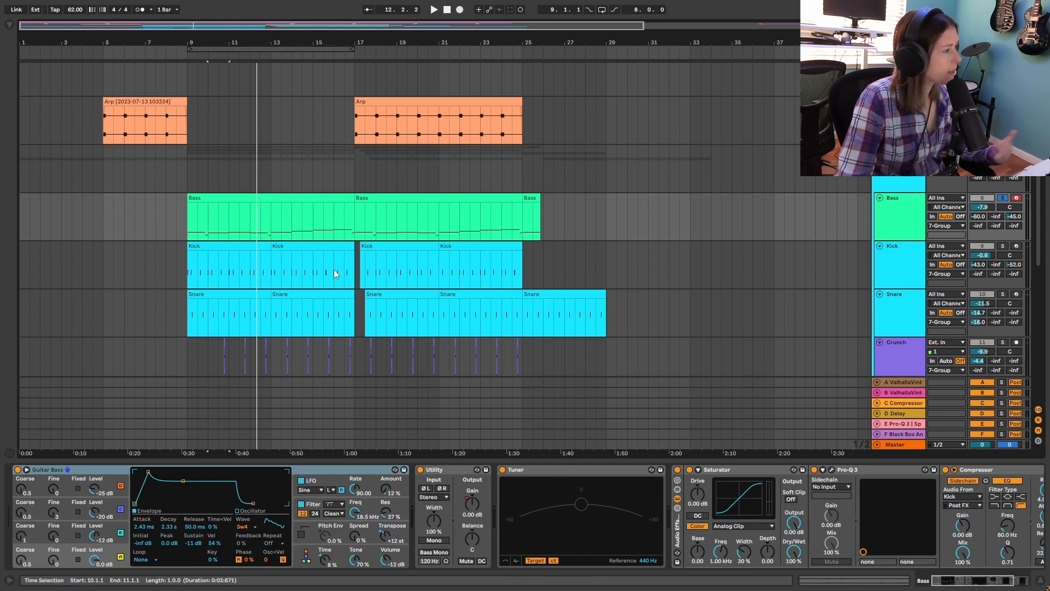
# Select the Bass clip from bar 9 to 17, play the soloed Bass track and open its Pro-Q 3
pyautogui.click(290, 50)
pyautogui.moveTo(283, 43); pyautogui.dragTo(283, 36)
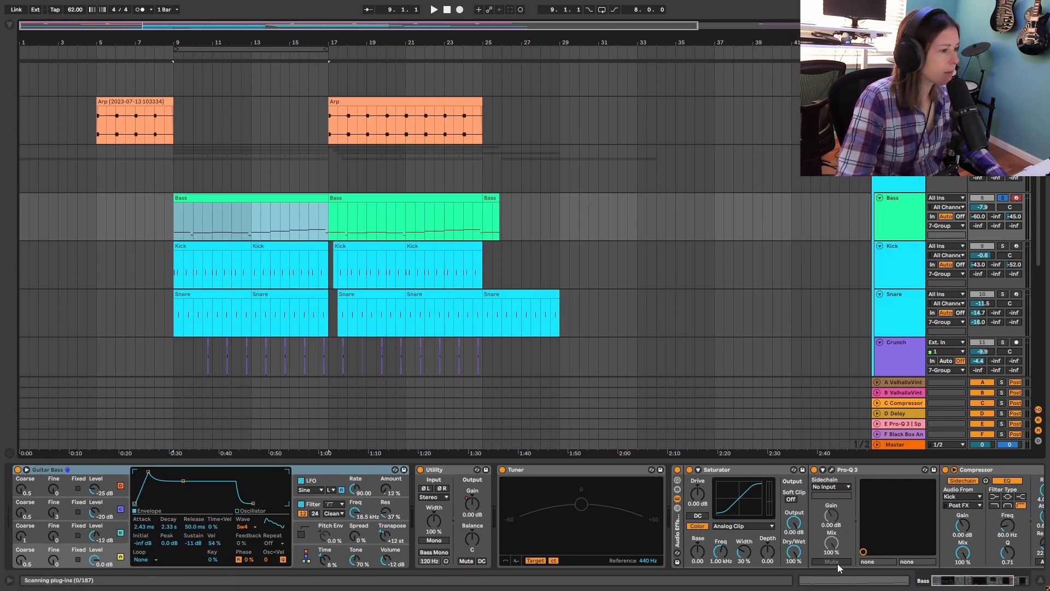
pyautogui.click(958, 582)
pyautogui.press('space')
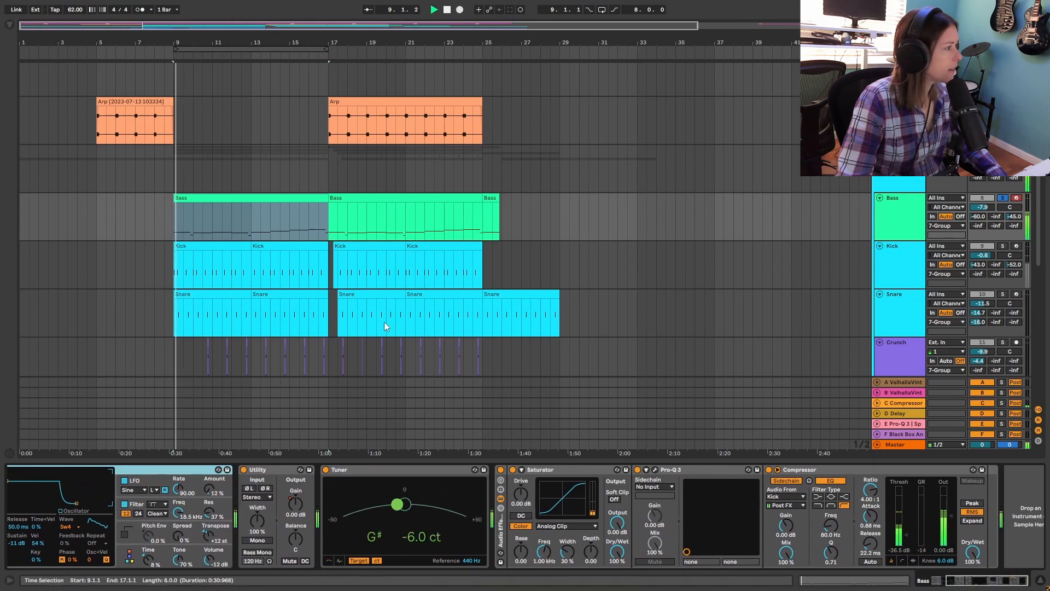
pyautogui.click(655, 469)
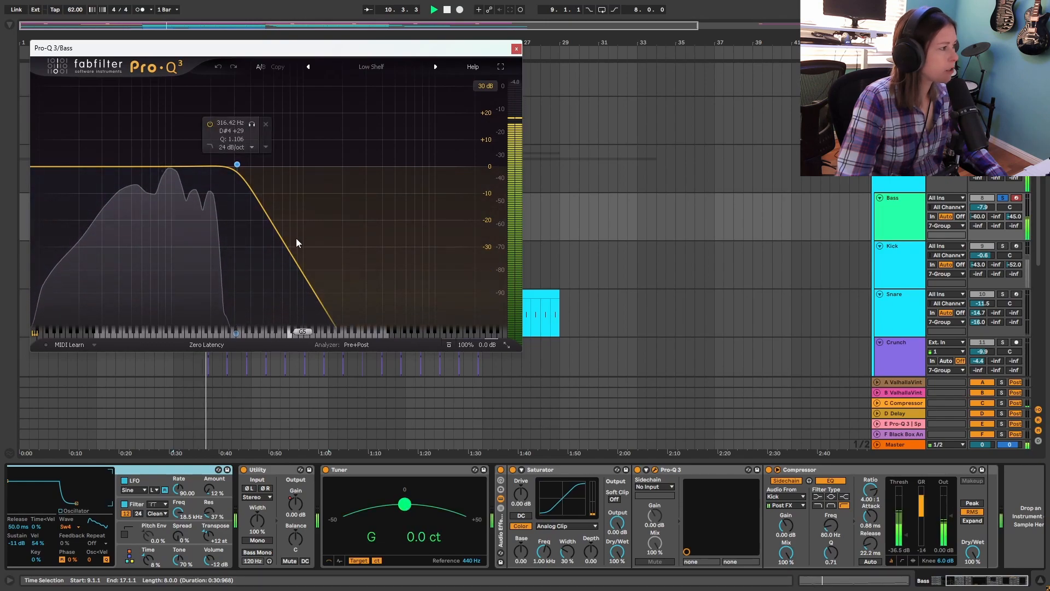
# Close the Bass equalizer window, play the Guitar Lead clip from bar 9, and place the play position at bar 12
pyautogui.click(517, 49)
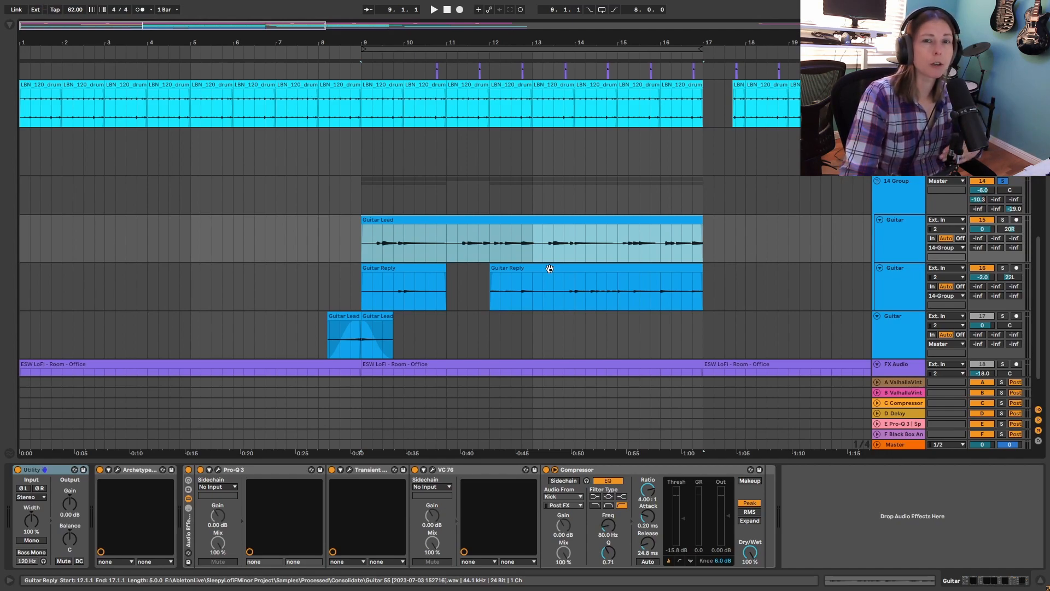
pyautogui.click(386, 251)
pyautogui.press('space')
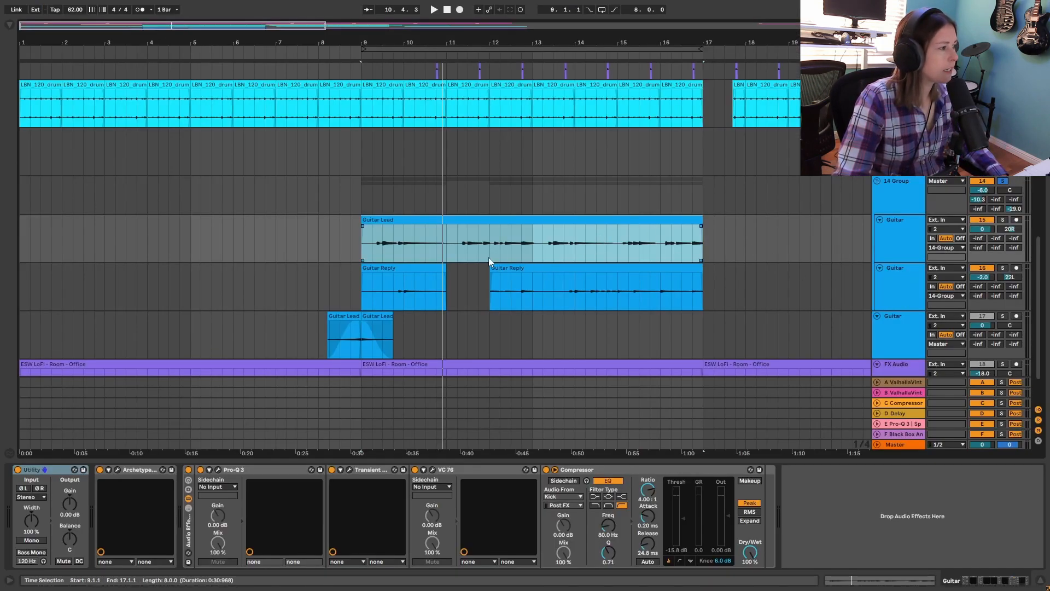
pyautogui.click(526, 267)
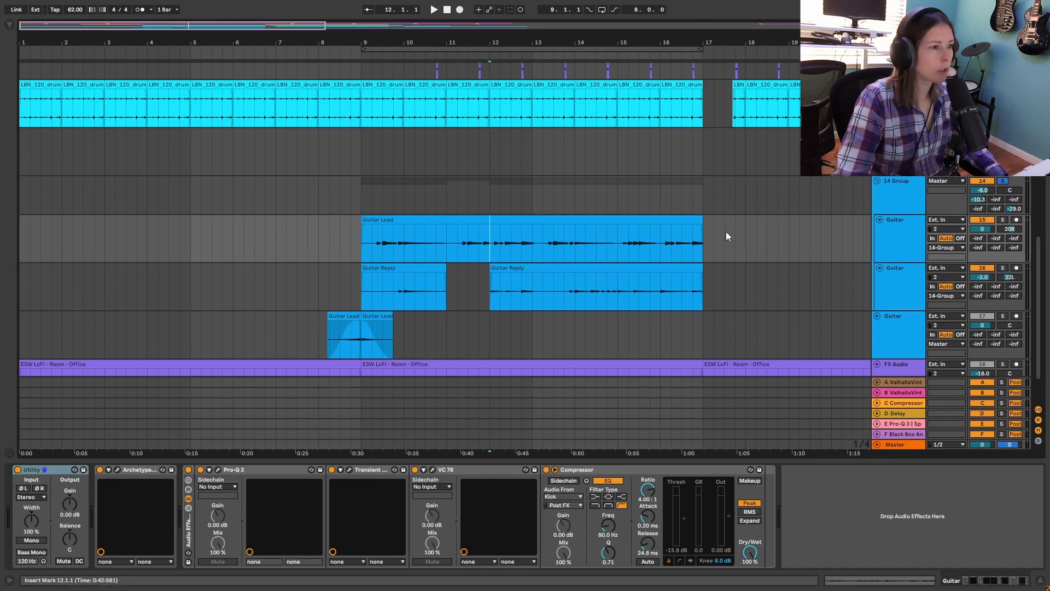
pyautogui.click(901, 197)
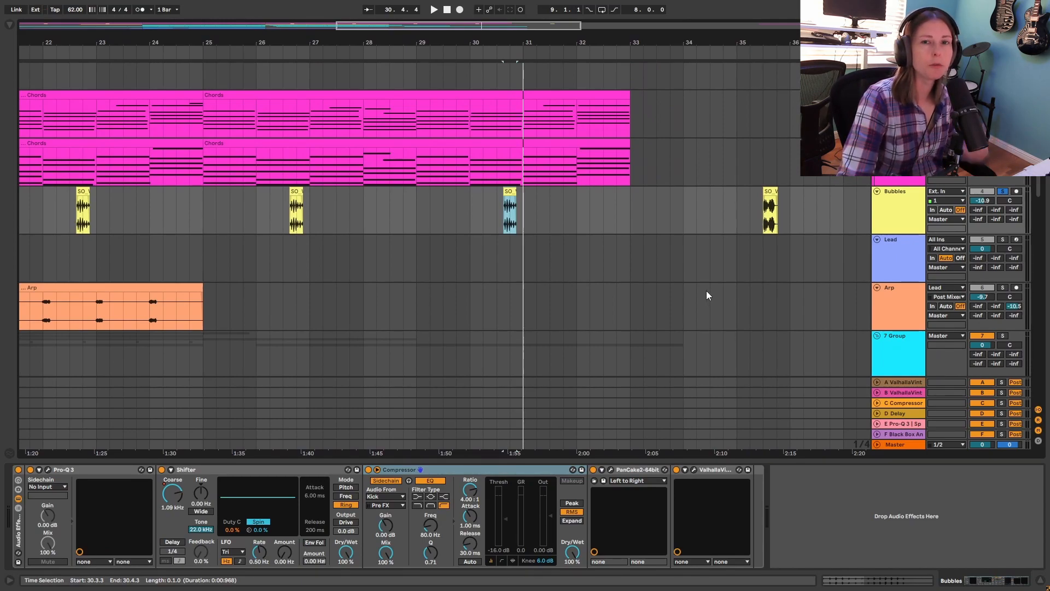
# Play the soloed Bubbles track from the clip at 30.3.3 with its effect rack on
pyautogui.click(513, 215)
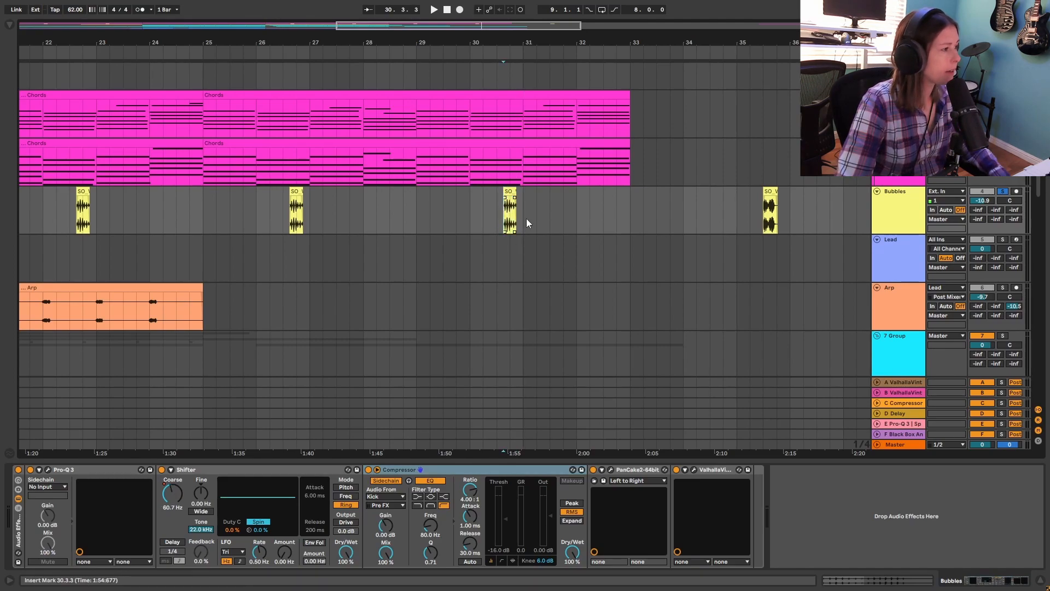
pyautogui.press('z')
pyautogui.press('space')
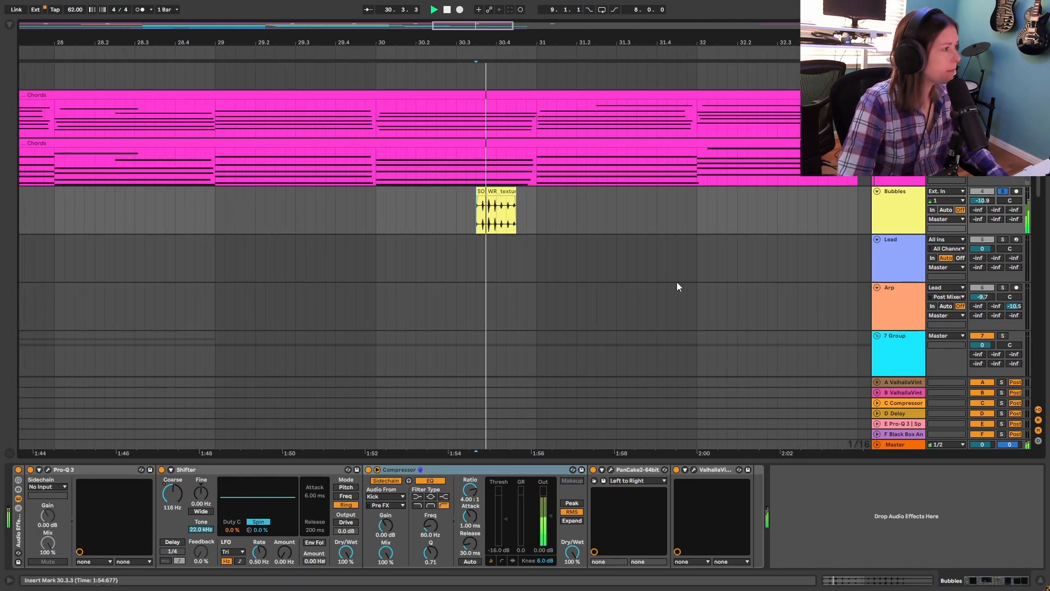
pyautogui.press('space')
# Select the Bubbles clip at bar 35.3 and play it with the effect rack off
pyautogui.moveTo(766, 43); pyautogui.dragTo(278, 20)
pyautogui.moveTo(278, 402); pyautogui.dragTo(278, 391)
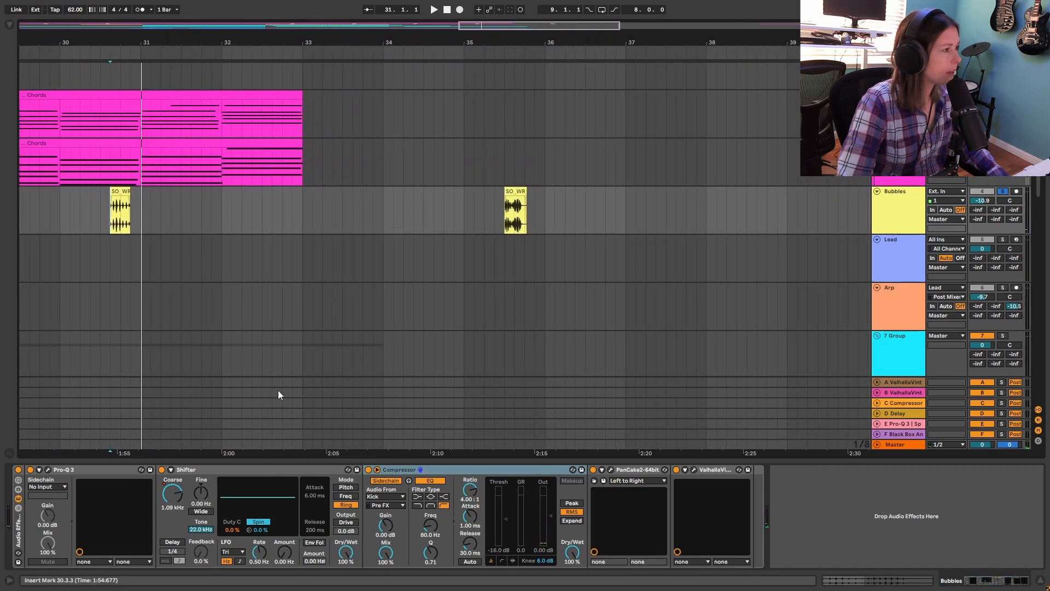
pyautogui.click(514, 216)
pyautogui.press('z')
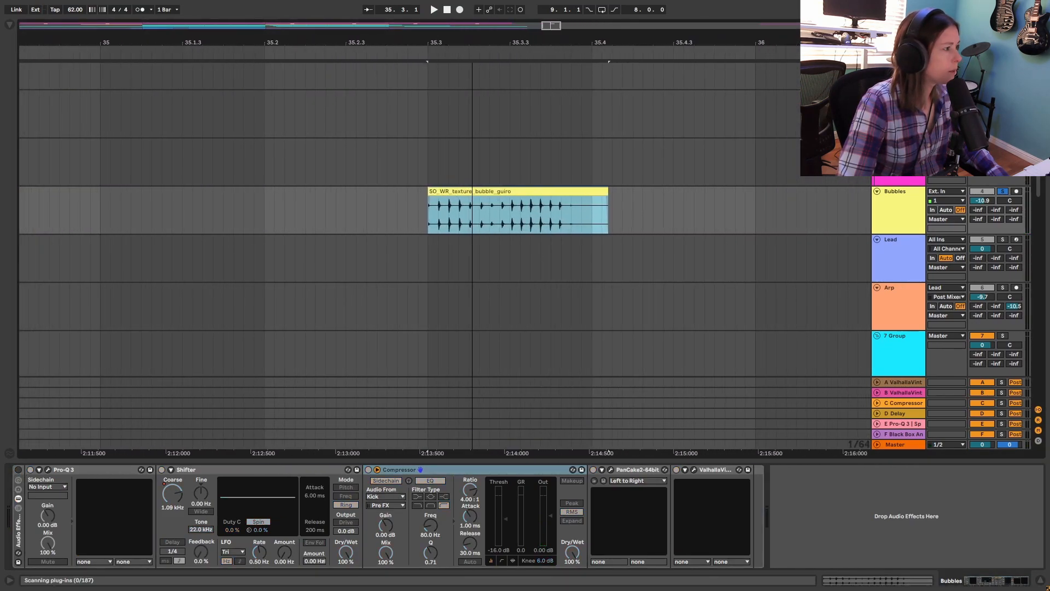
pyautogui.press('space')
pyautogui.press('space')
# Select the Bubbles clip at 30.3.3 and display its sample and pitch settings
pyautogui.moveTo(359, 40); pyautogui.dragTo(545, 25)
pyautogui.hscroll(-15, 601, 159)
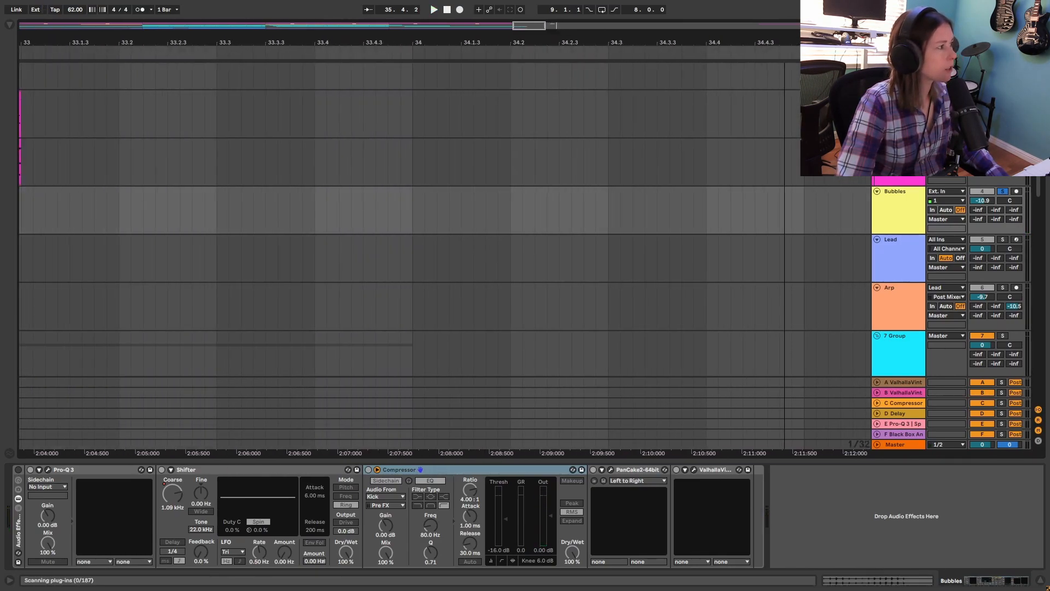
pyautogui.moveTo(217, 45); pyautogui.dragTo(425, 34)
pyautogui.click(369, 191)
pyautogui.click(839, 582)
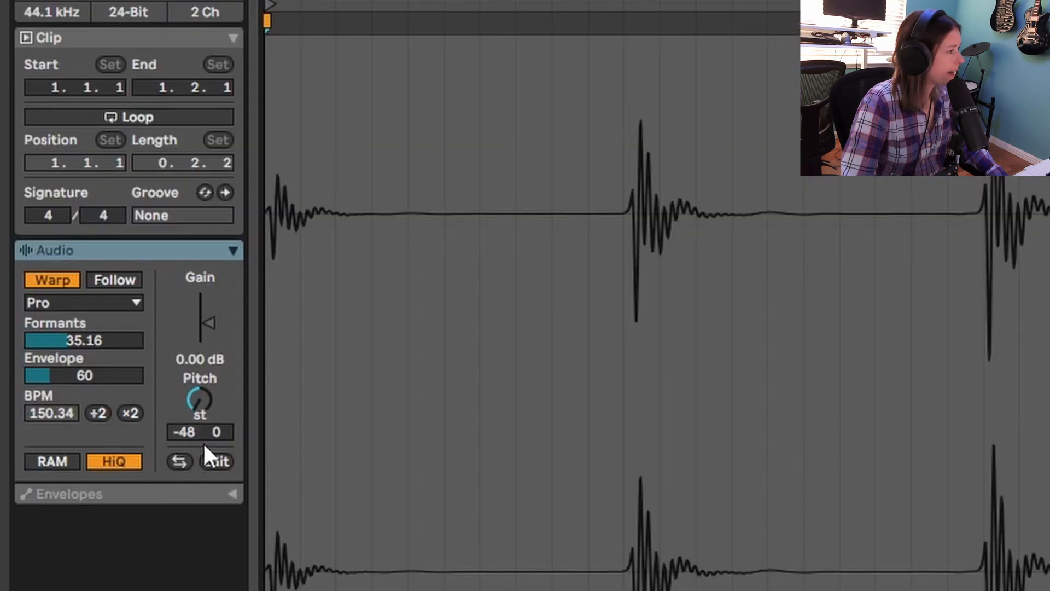
# Play the pitched-down bubble clip repeatedly without its effect rack
pyautogui.press('space')
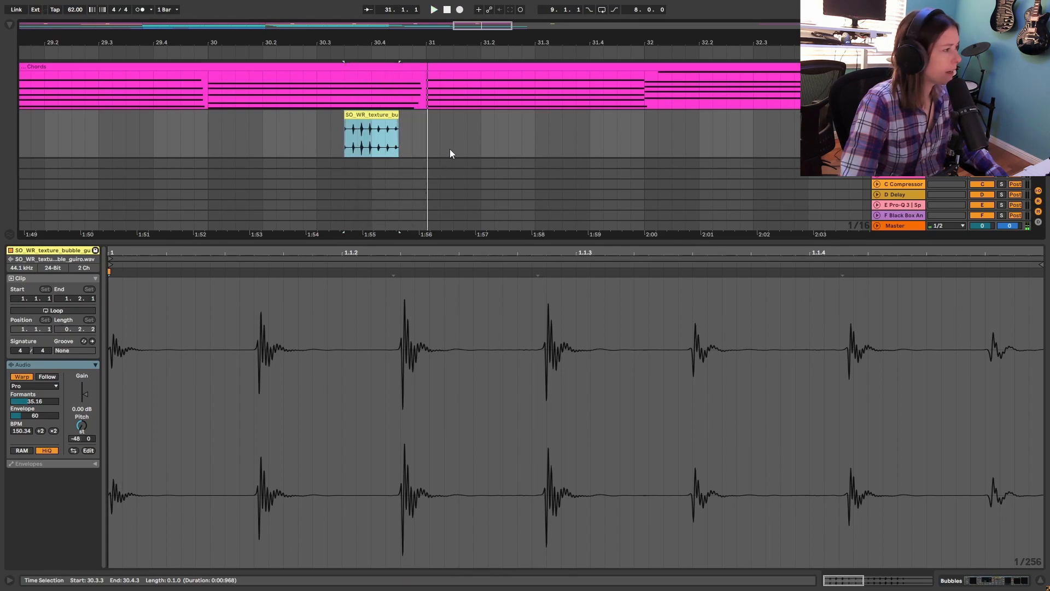
pyautogui.press('space')
pyautogui.press('space')
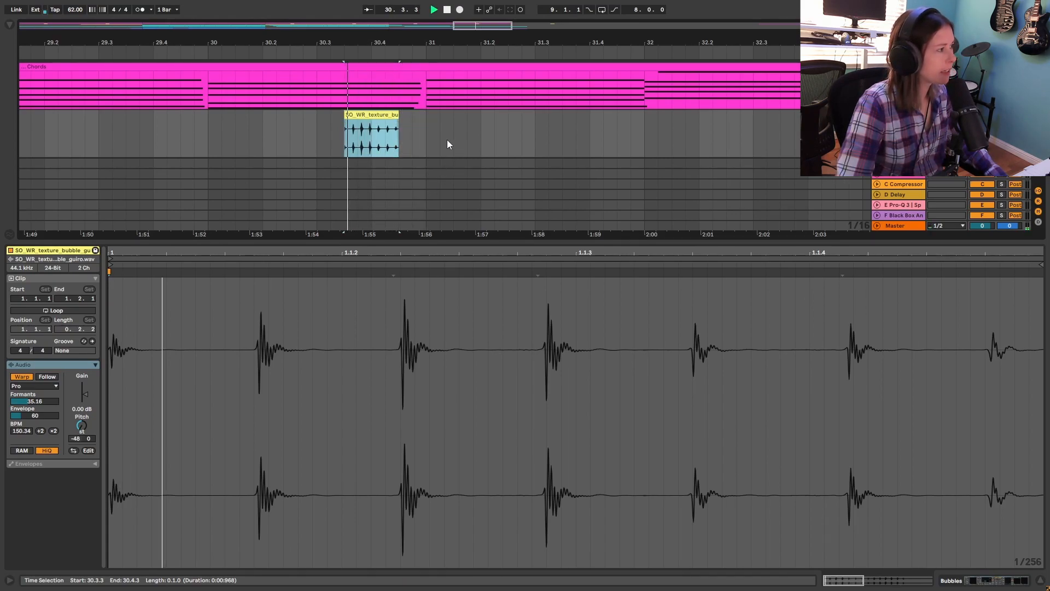
pyautogui.press('space')
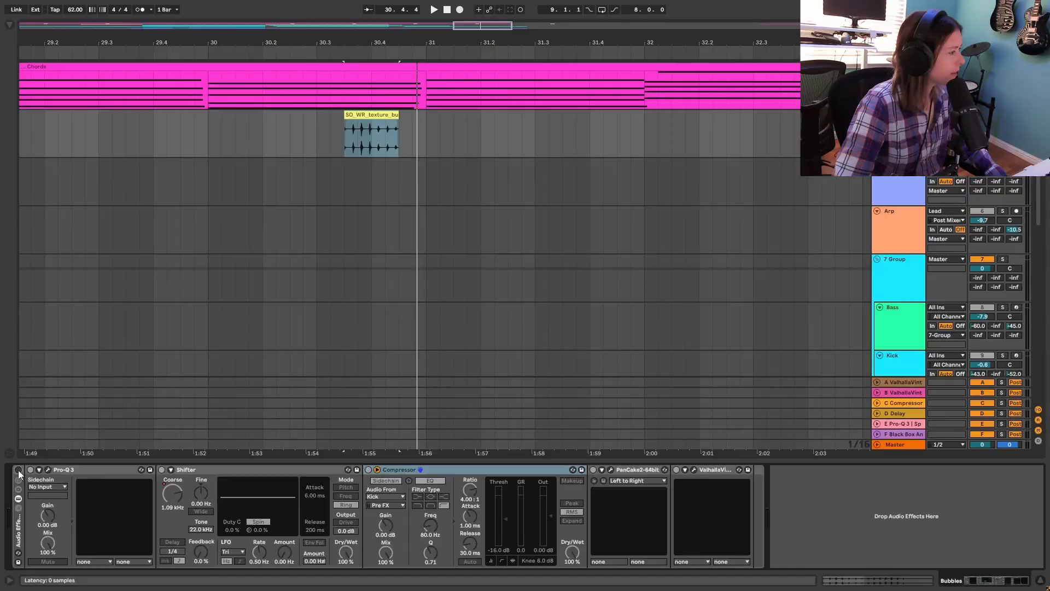
# Turn on the Bubbles effect rack but switch off Shifter, PanCake2 and ValhallaVintageVerb inside it
pyautogui.click(18, 471)
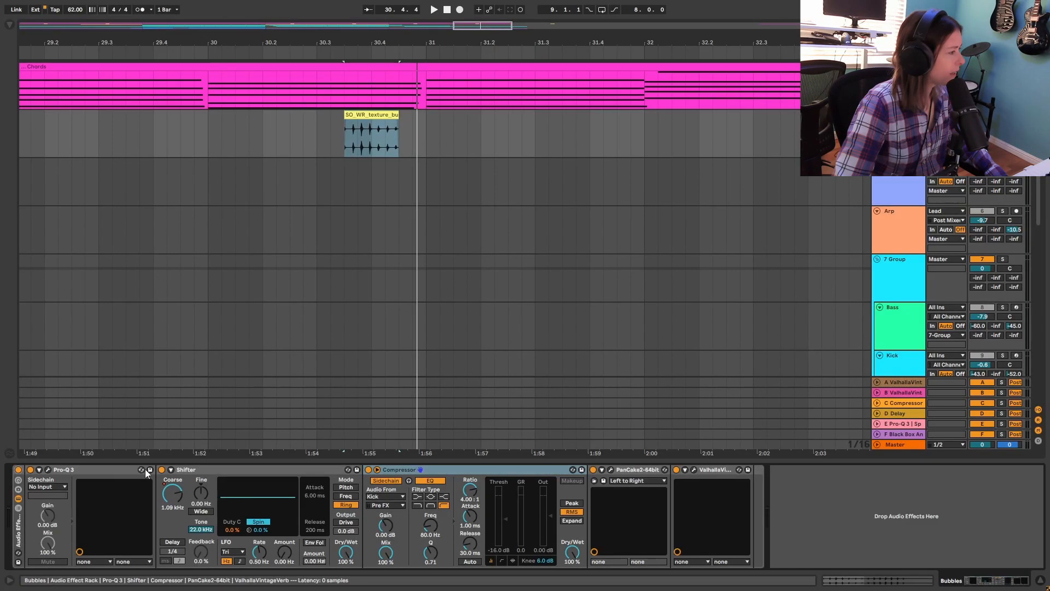
pyautogui.click(162, 470)
pyautogui.click(401, 471)
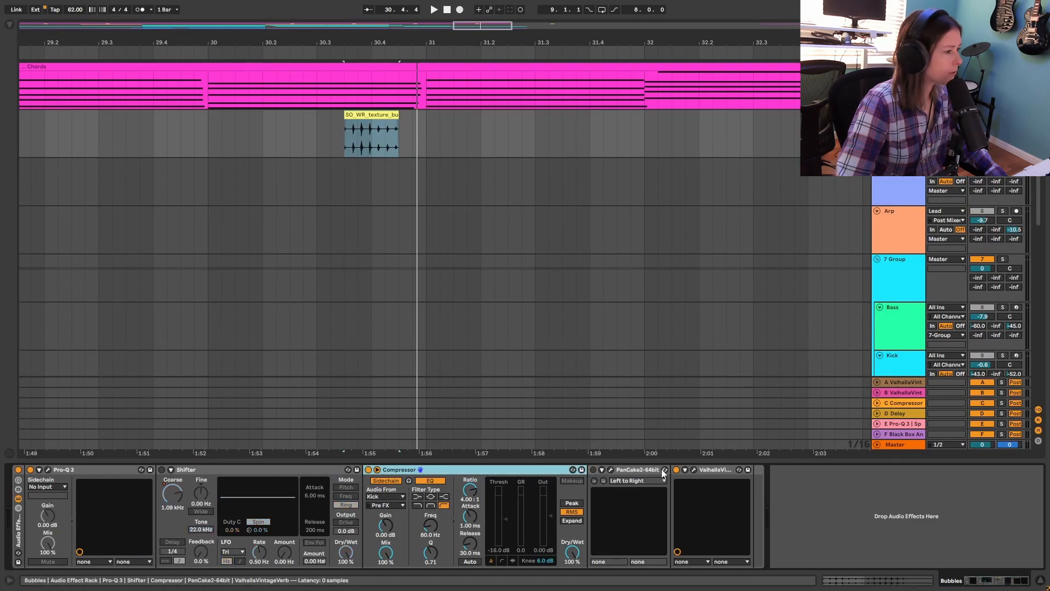
# Open the Bubbles Pro-Q 3, play the clip through its EQ curve, and close the equalizer window
pyautogui.click(49, 470)
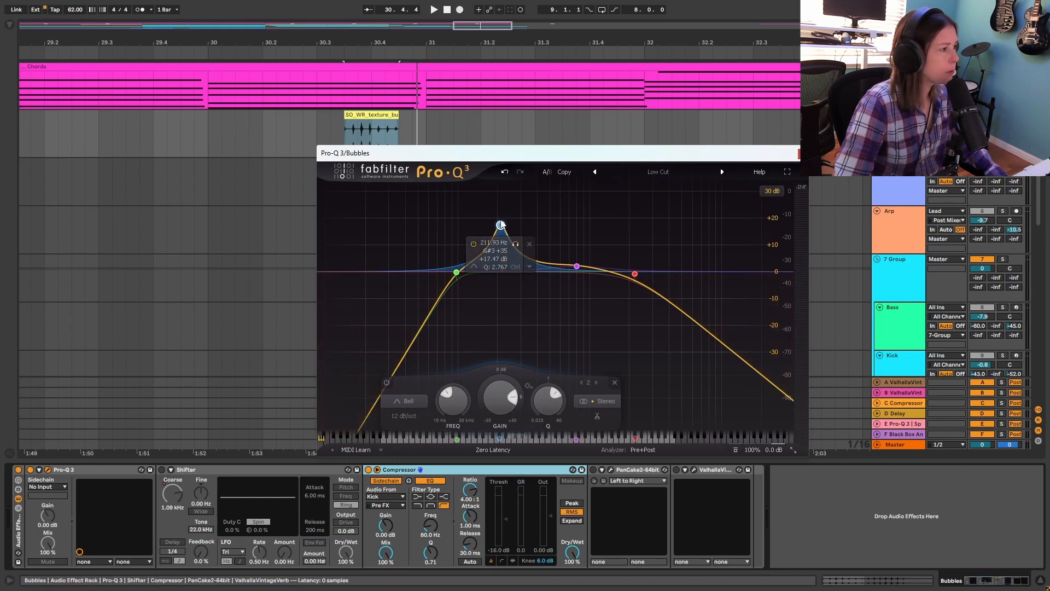
pyautogui.press('space')
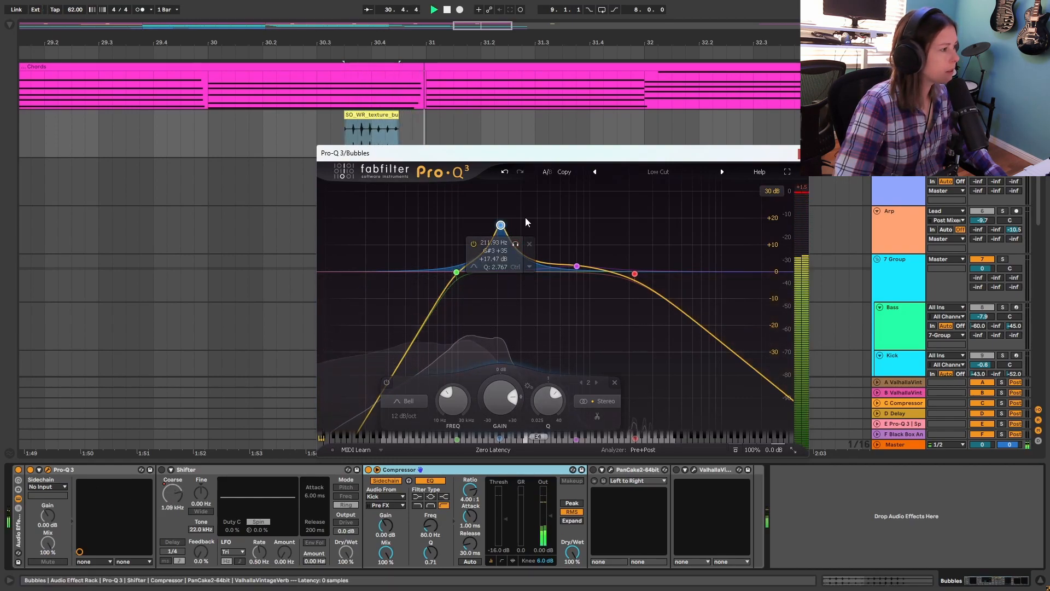
pyautogui.press('space')
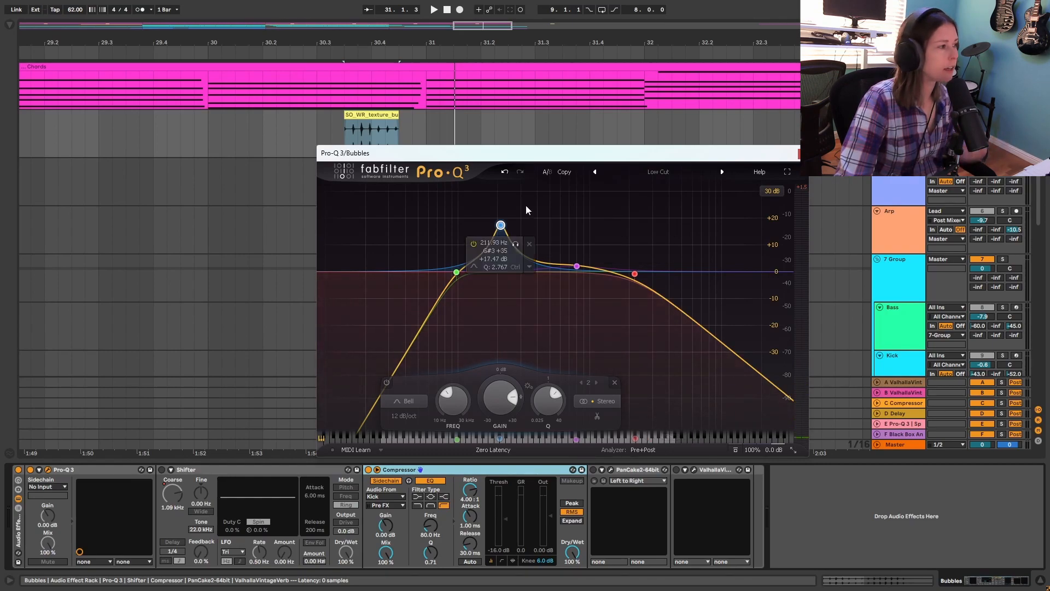
pyautogui.click(391, 115)
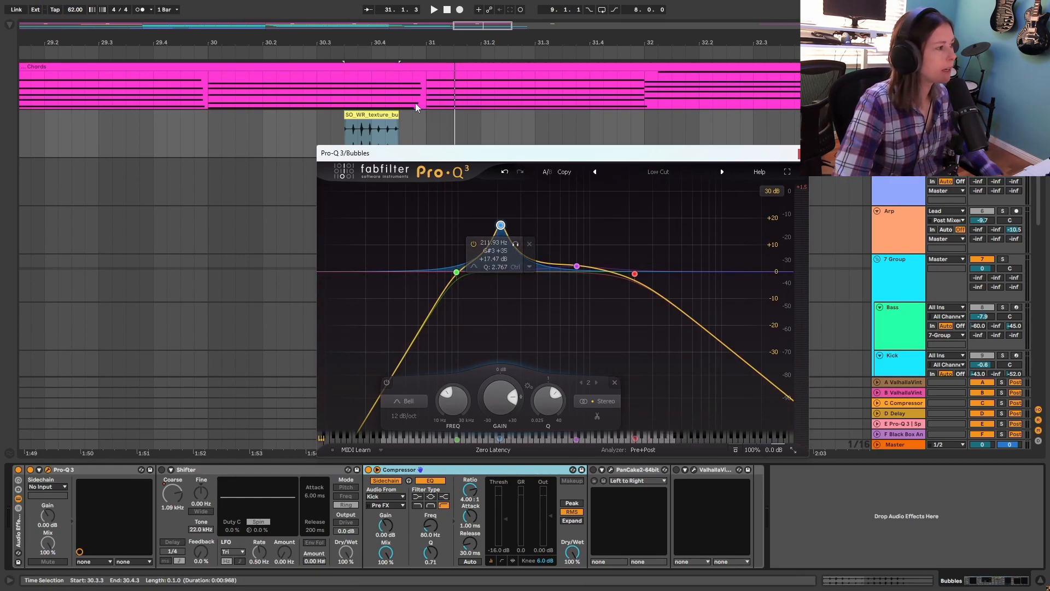
pyautogui.press('space')
pyautogui.press('space')
pyautogui.click(803, 154)
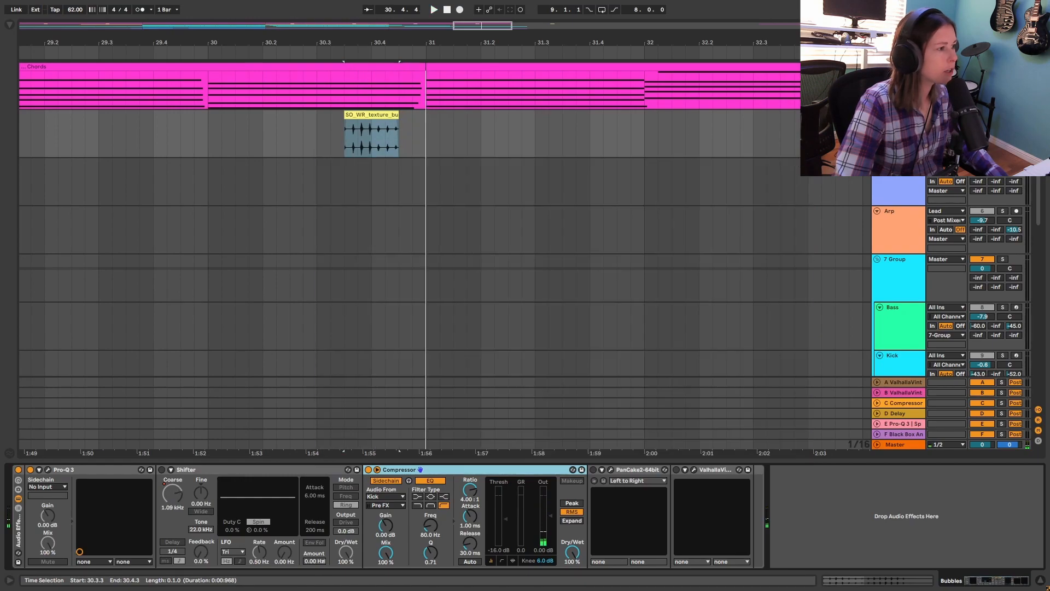
# Turn on Shifter, show its Coarse frequency automation over the bubble clip, and play the clip
pyautogui.click(161, 470)
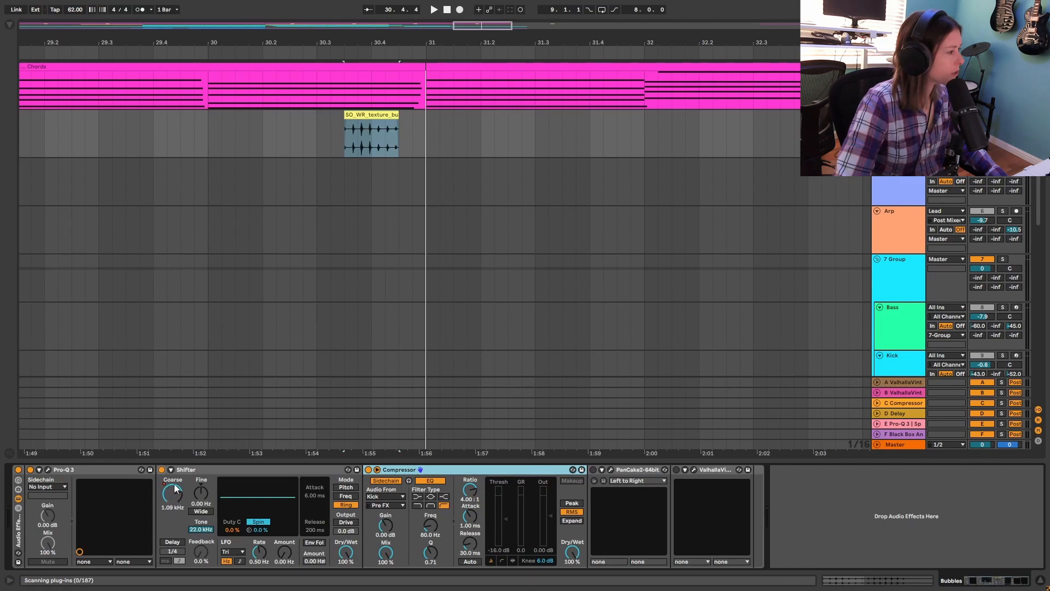
pyautogui.press('a')
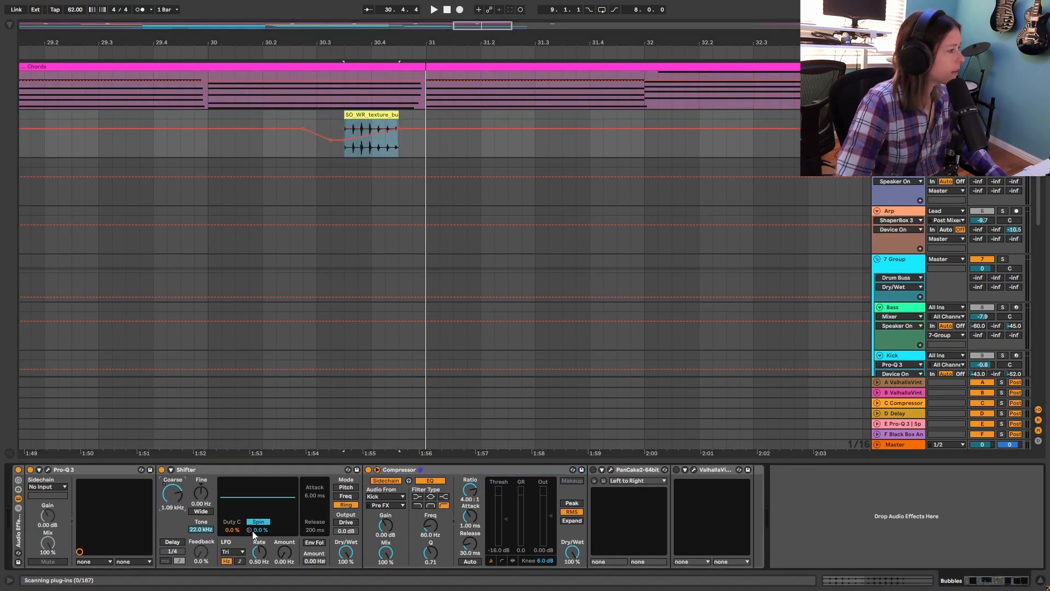
pyautogui.moveTo(350, 44); pyautogui.dragTo(350, 76)
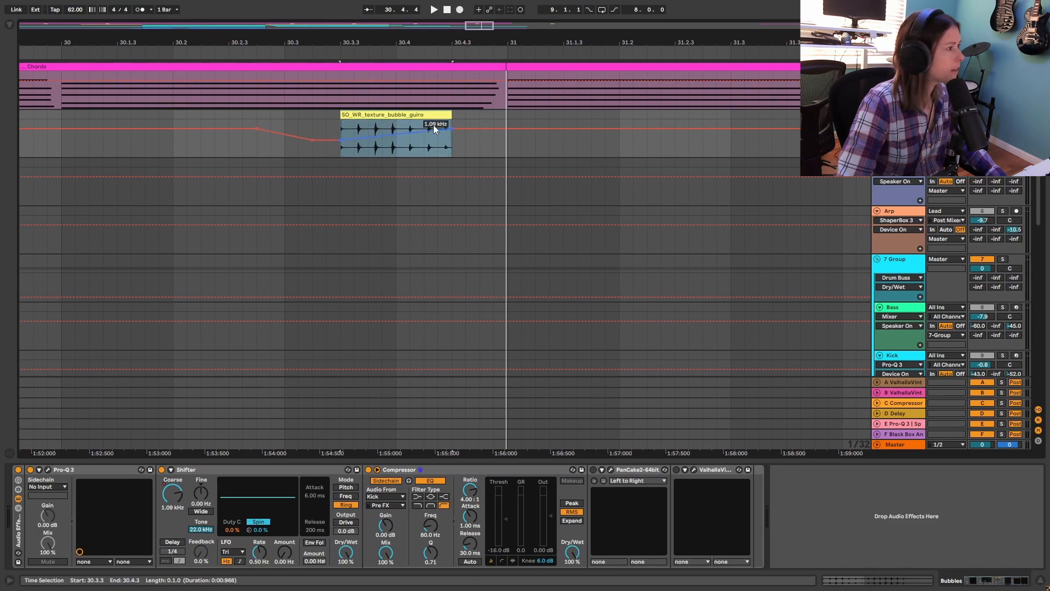
pyautogui.press('space')
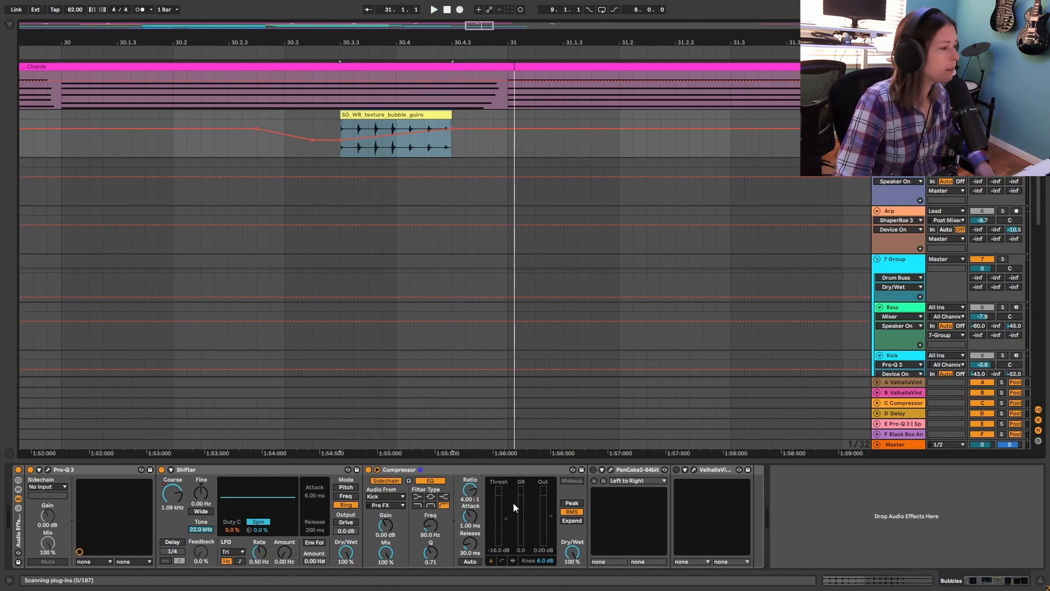
# Turn on PanCake2, open its panning curve, and play the bubble clip through it
pyautogui.click(593, 469)
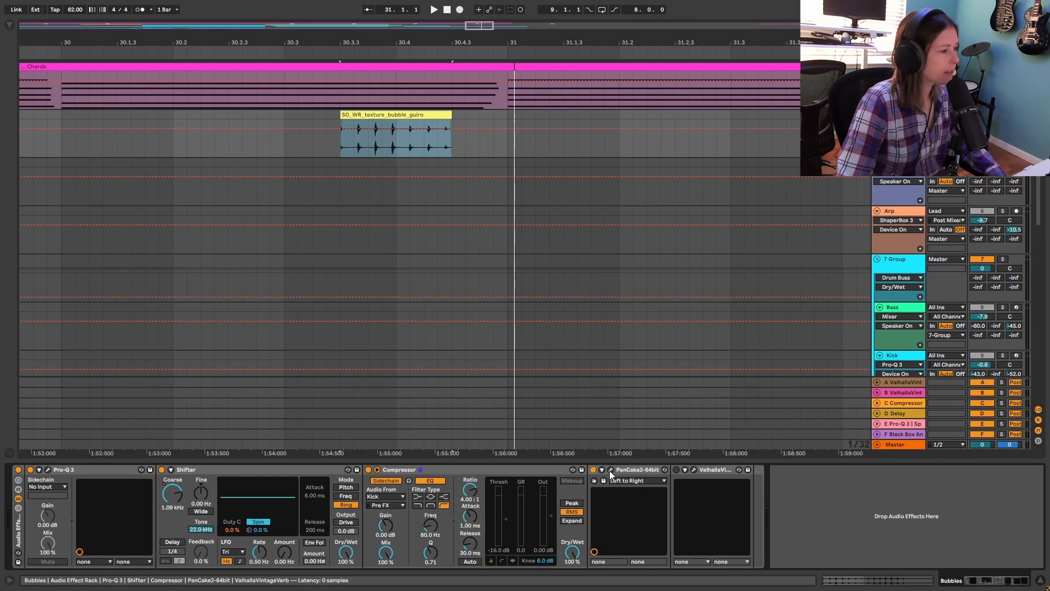
pyautogui.click(610, 470)
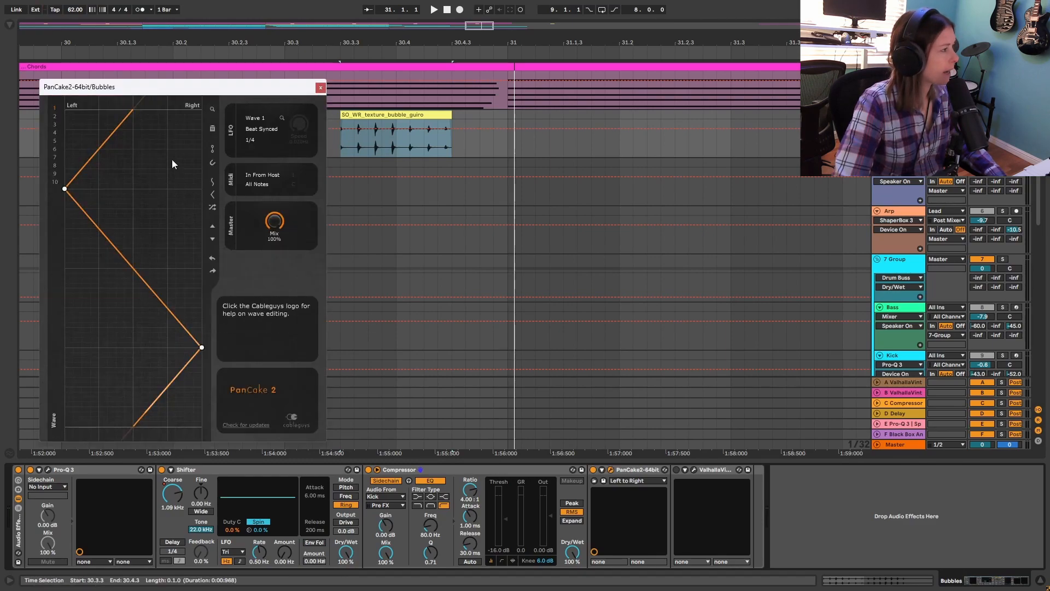
pyautogui.press('space')
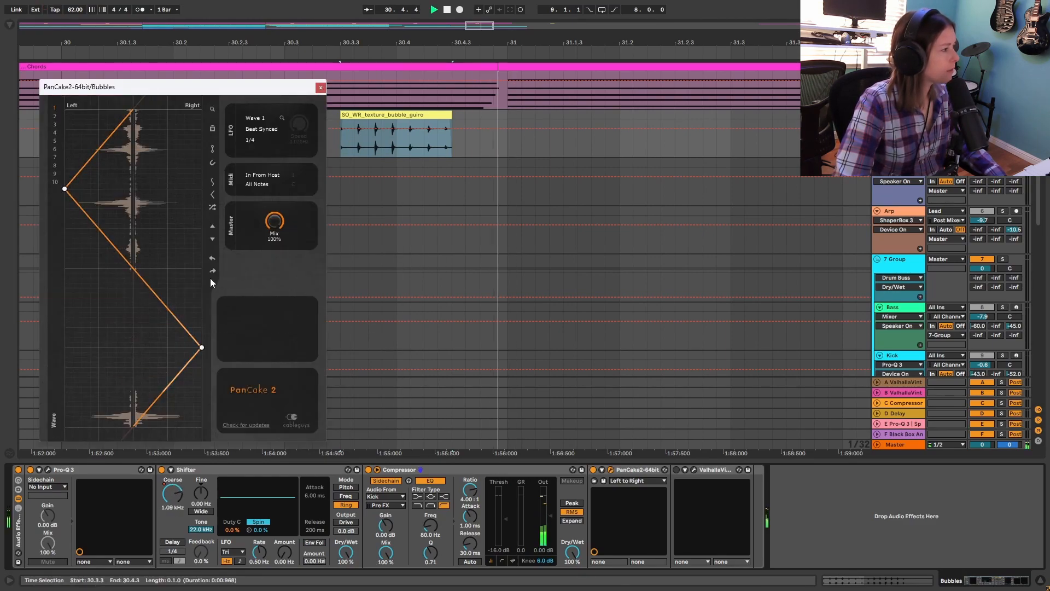
pyautogui.press('space')
# Turn on ValhallaVintageVerb, play the bubble clip with the reverb, and close the PanCake2 window
pyautogui.press('space')
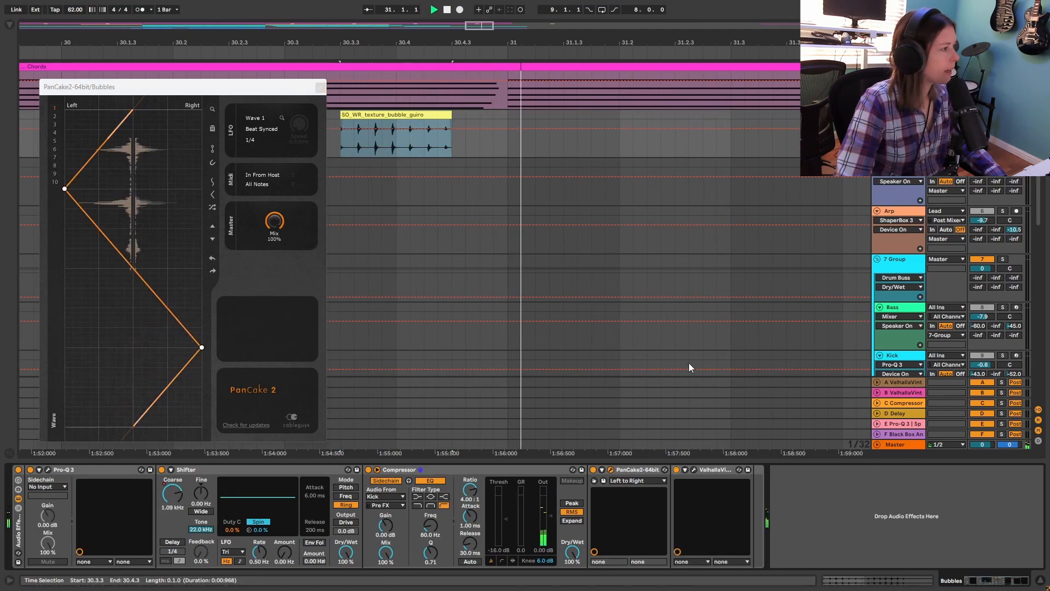
pyautogui.press('space')
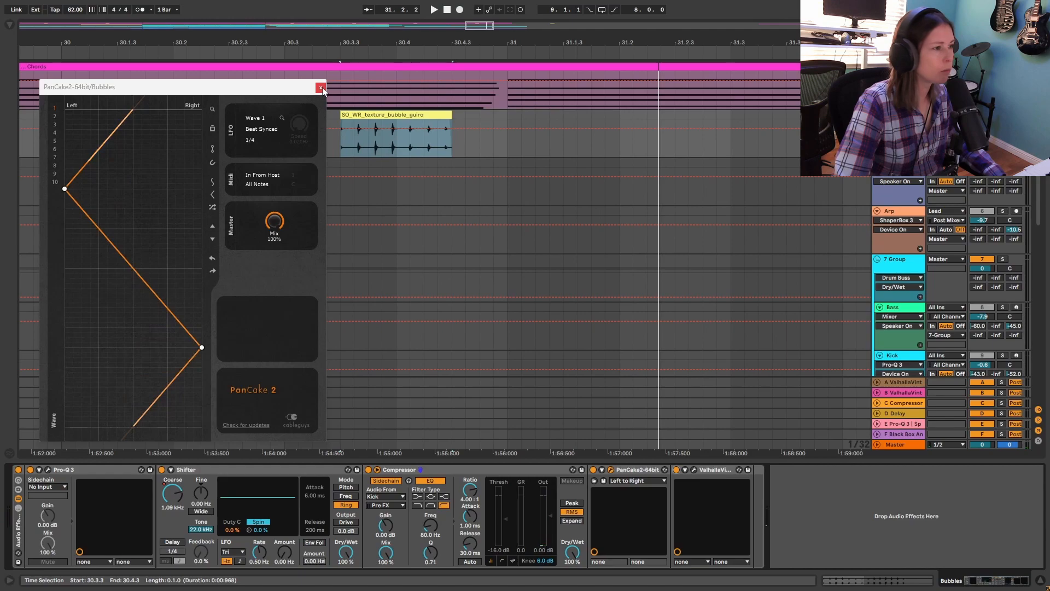
pyautogui.click(320, 88)
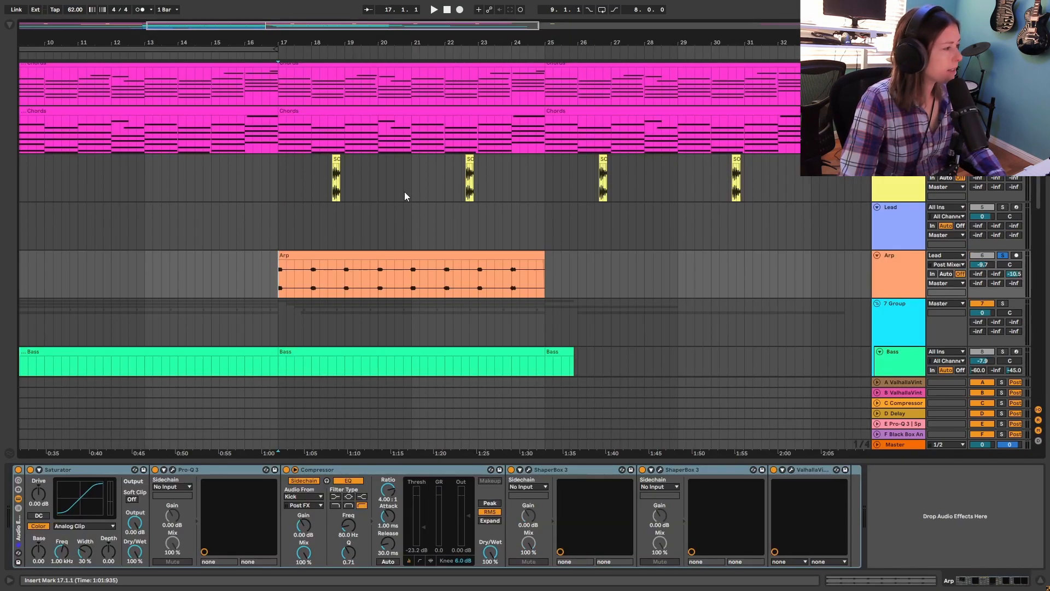
# Play the soloed Arp track from the start of its clip at bar 17
pyautogui.press('space')
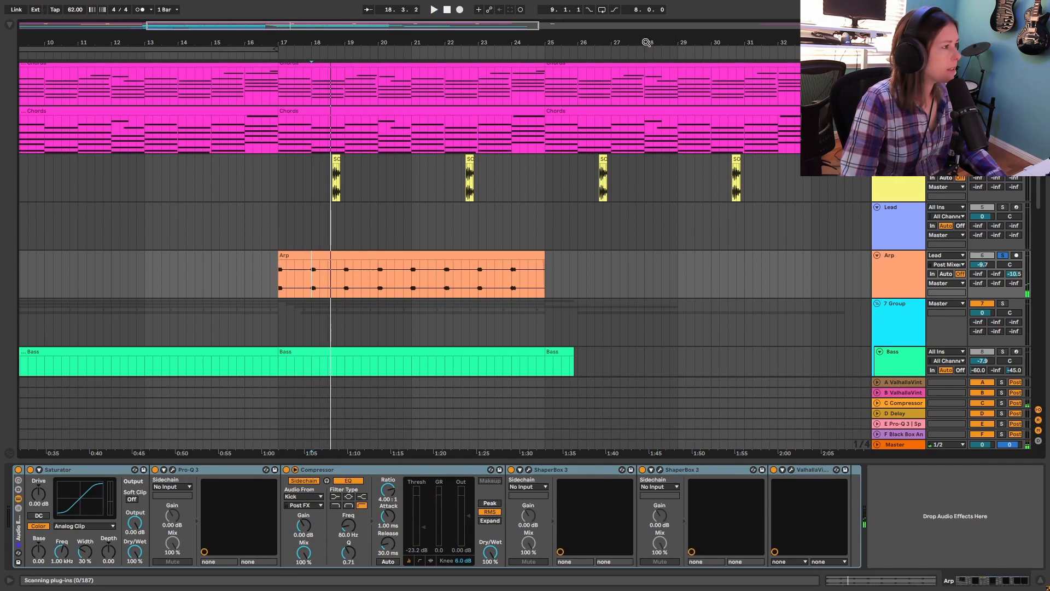
# Select the Lead track holding the Chords clip at bar 49, turn off its Arpeggiator, and solo the track
pyautogui.moveTo(714, 42); pyautogui.dragTo(440, 38)
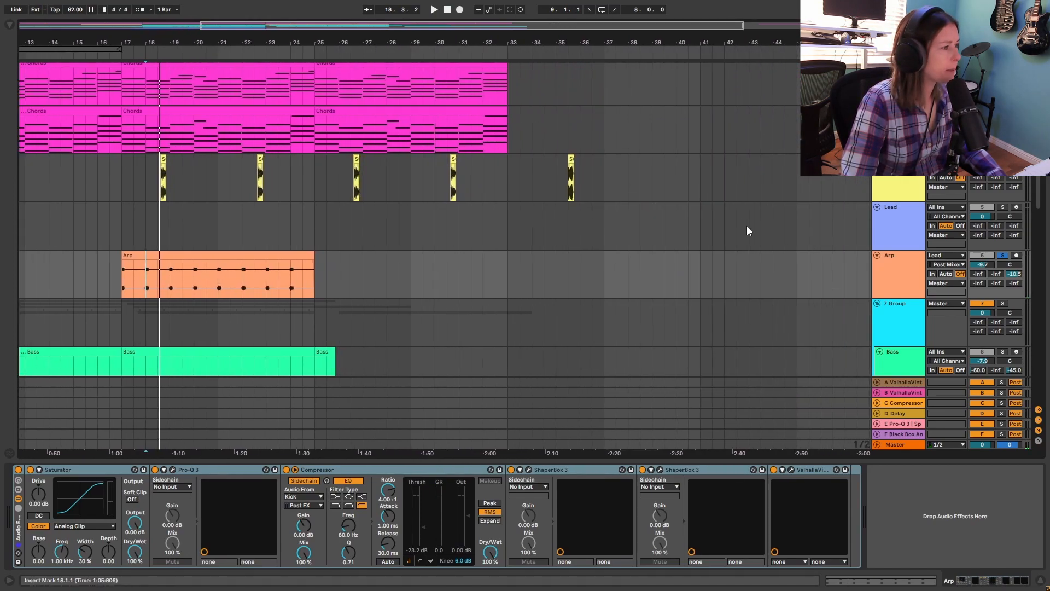
pyautogui.hscroll(10, 444, 238)
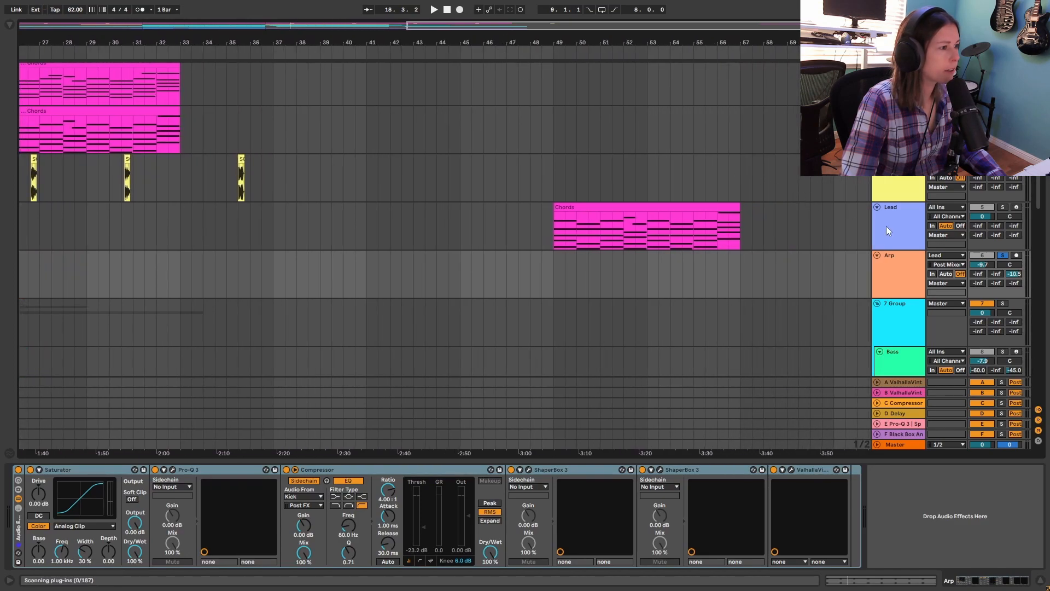
pyautogui.click(886, 225)
pyautogui.click(18, 470)
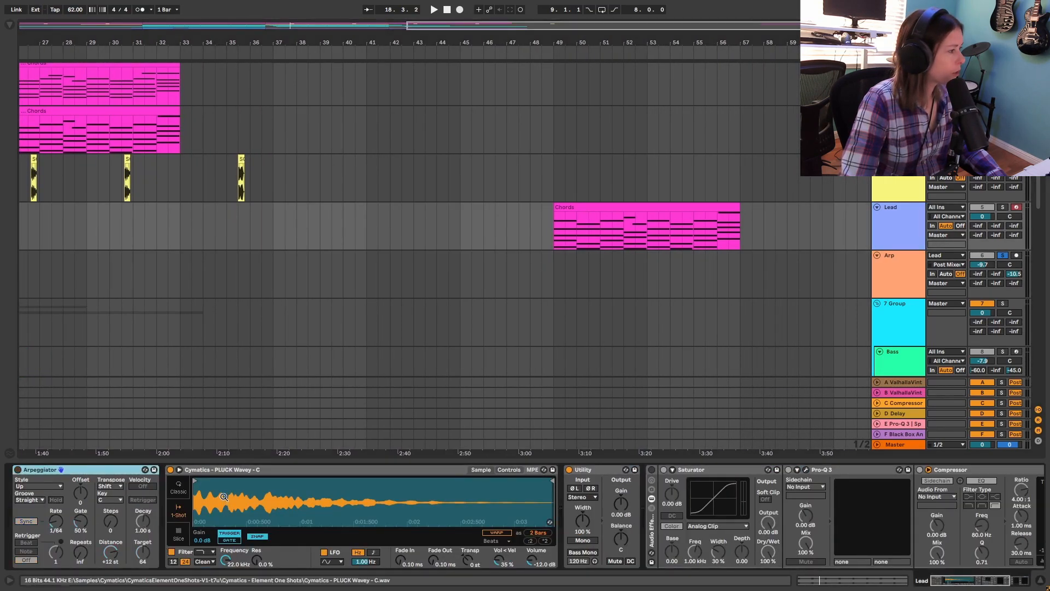
pyautogui.click(1004, 208)
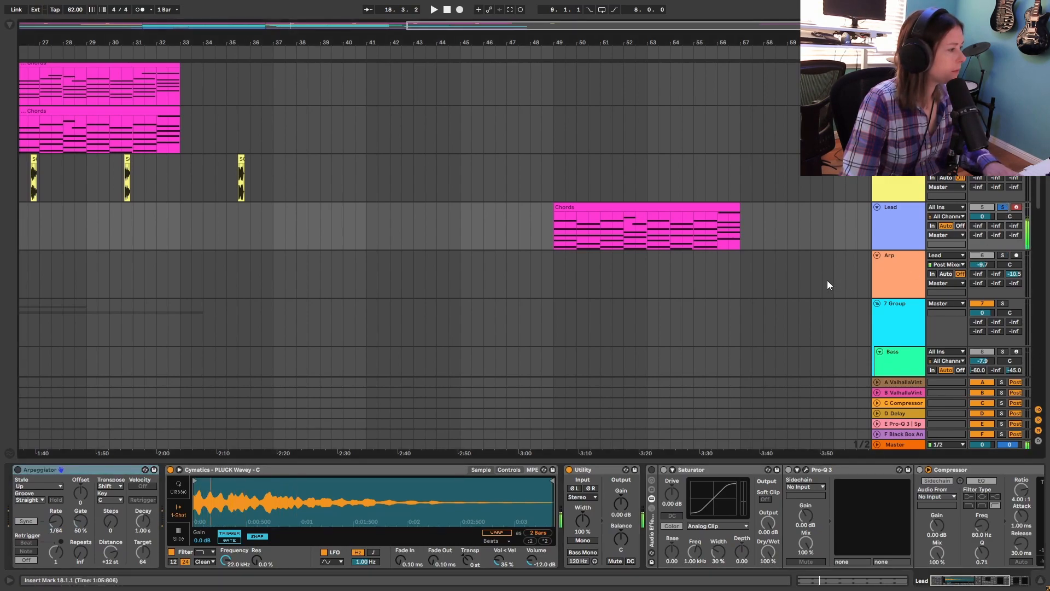
# Turn the Lead track's Arpeggiator back on and play the Chords clip at bar 49 through it
pyautogui.click(447, 9)
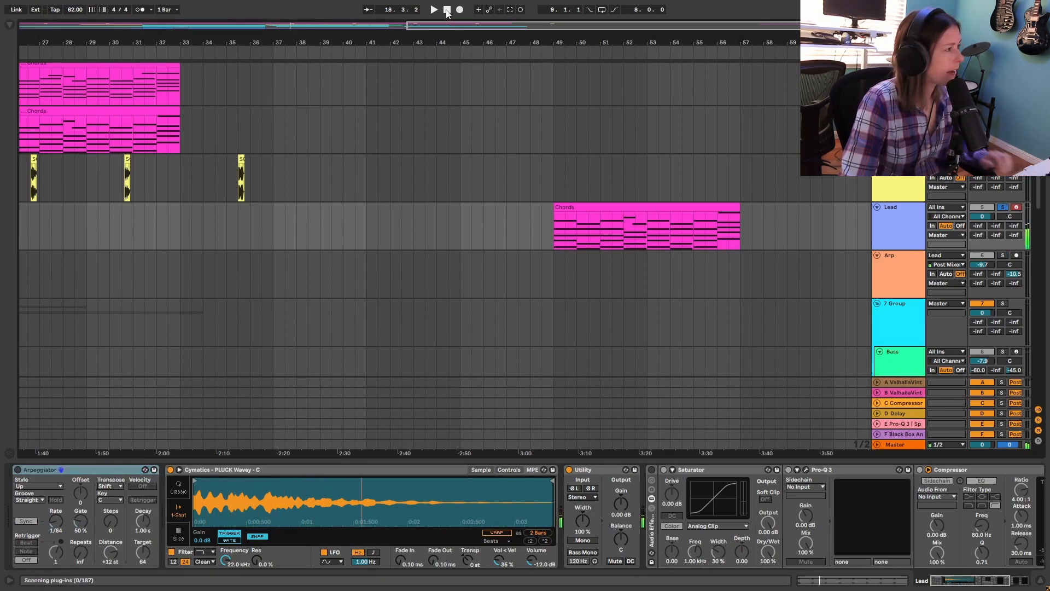
pyautogui.click(901, 237)
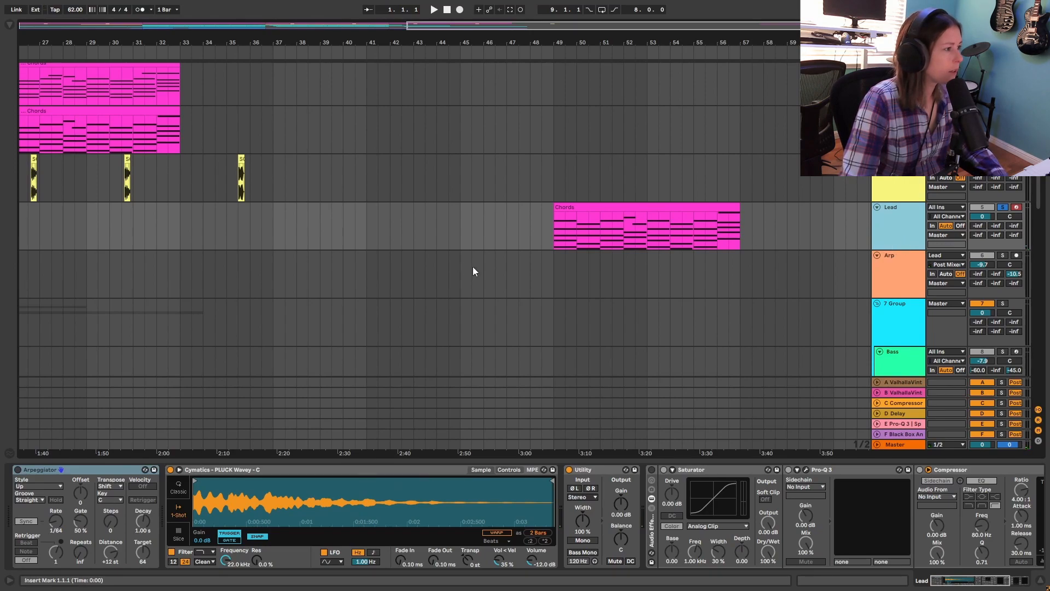
pyautogui.click(18, 470)
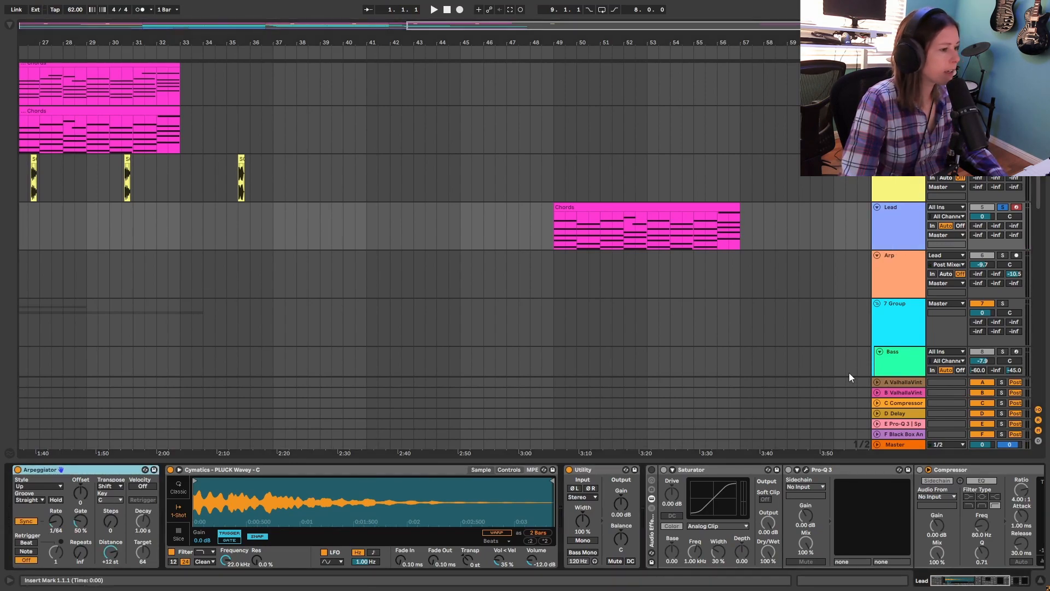
pyautogui.click(570, 215)
pyautogui.press('space')
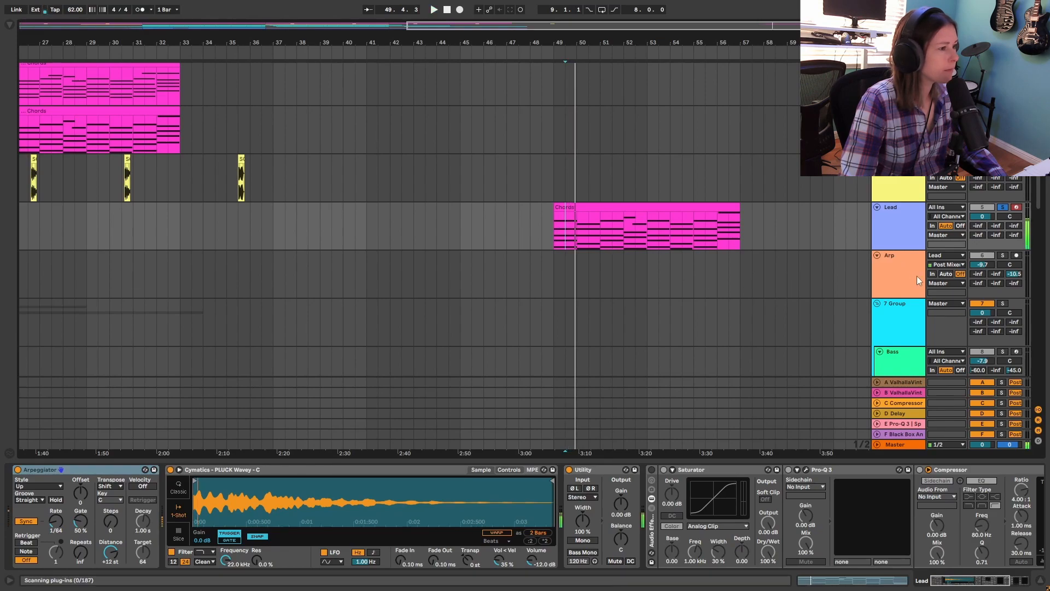
pyautogui.press('space')
# Arm the Arp track and record the Lead track's output onto it from bar 49
pyautogui.click(914, 275)
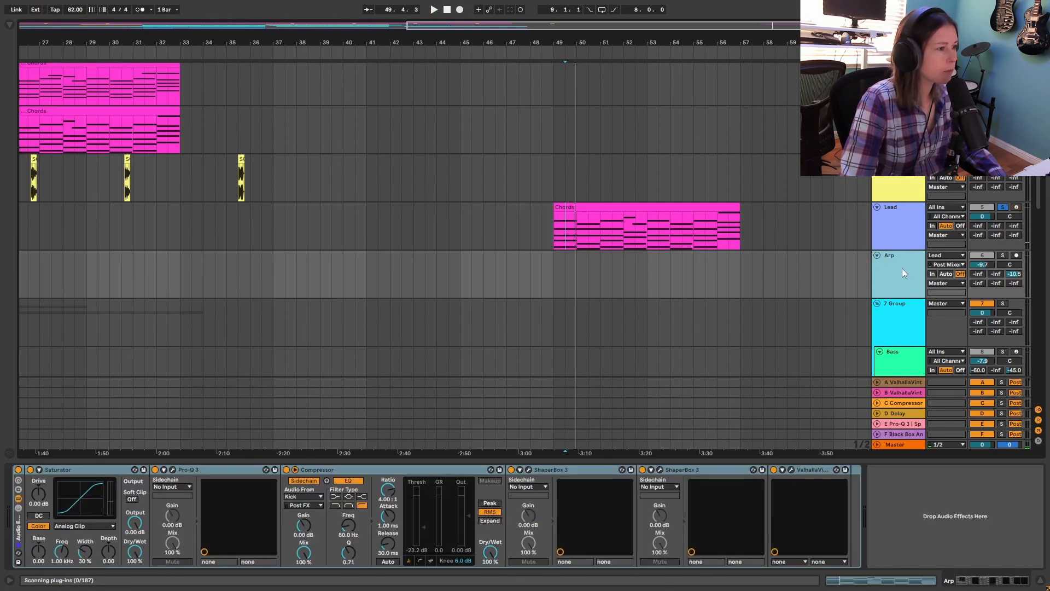
pyautogui.click(1016, 255)
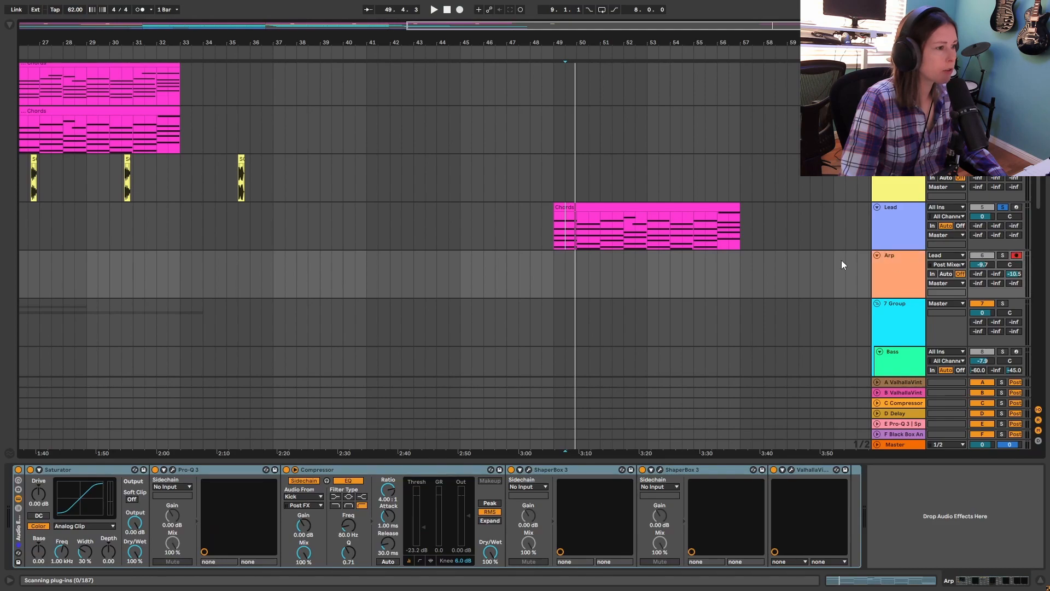
pyautogui.click(559, 267)
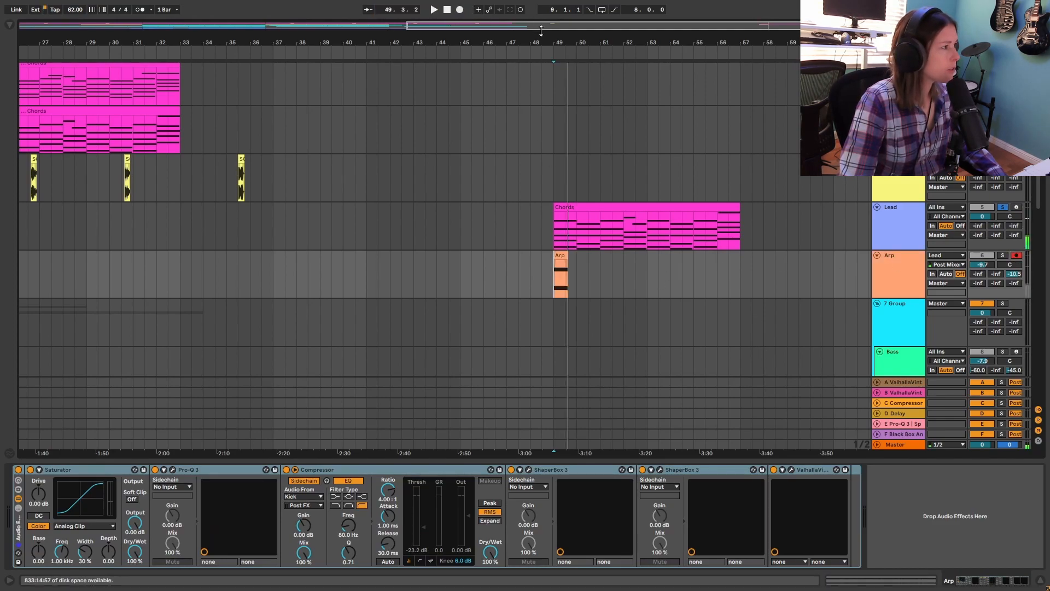
# Split the recorded Arp clip near its start and delete the remainder, keeping a short slice at bar 48
pyautogui.moveTo(548, 39); pyautogui.dragTo(696, 317)
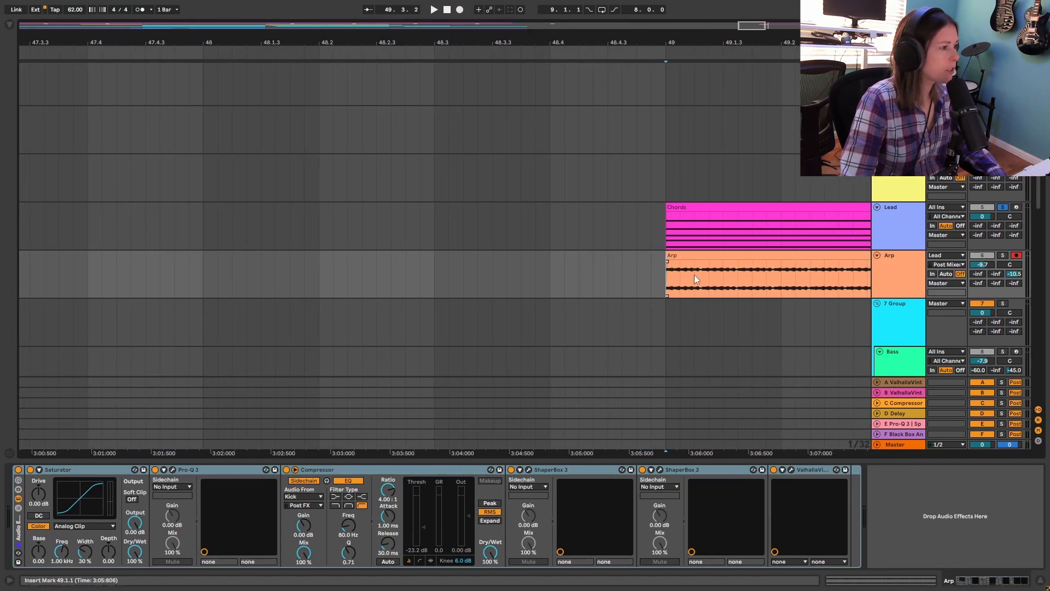
pyautogui.hotkey('ctrl', 'e')
pyautogui.click(705, 255)
pyautogui.press('Delete')
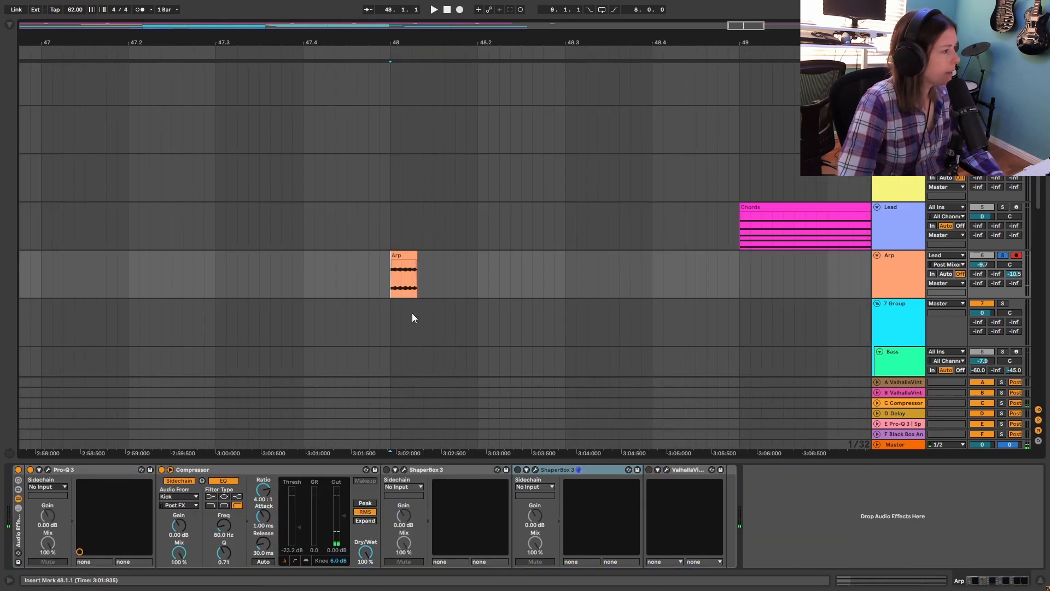
# Open the Arp track's Pro-Q 3 curve, play the slice at bar 48 through it, and close the EQ window
pyautogui.click(48, 470)
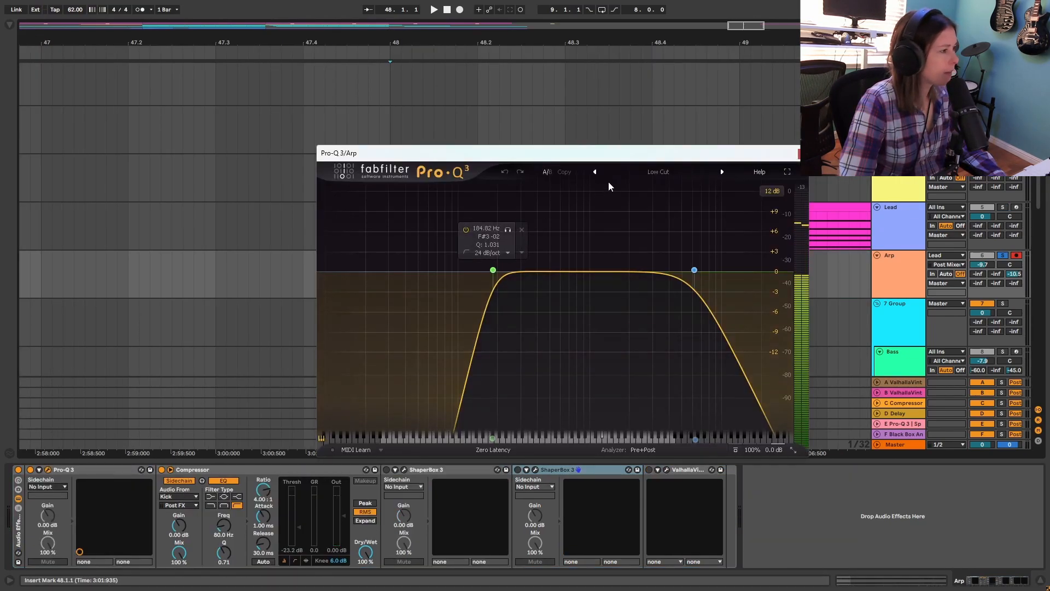
pyautogui.press('space')
pyautogui.press('space')
pyautogui.click(798, 153)
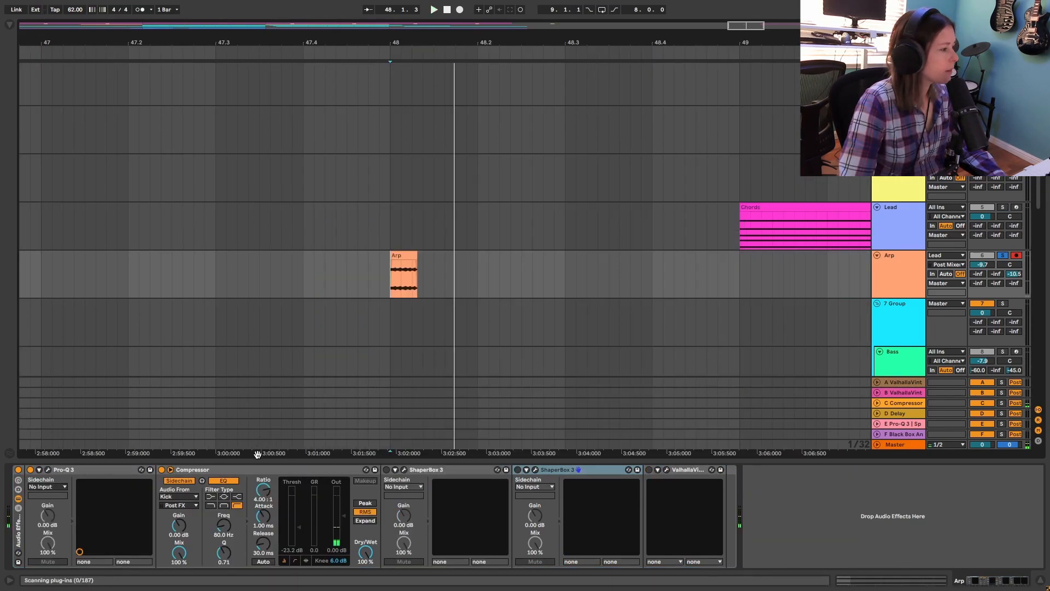
# Turn on the first ShaperBox 3 with its HalfTime 1 Bar preset, play the Arp slice through it, and close its window
pyautogui.click(387, 469)
pyautogui.click(403, 470)
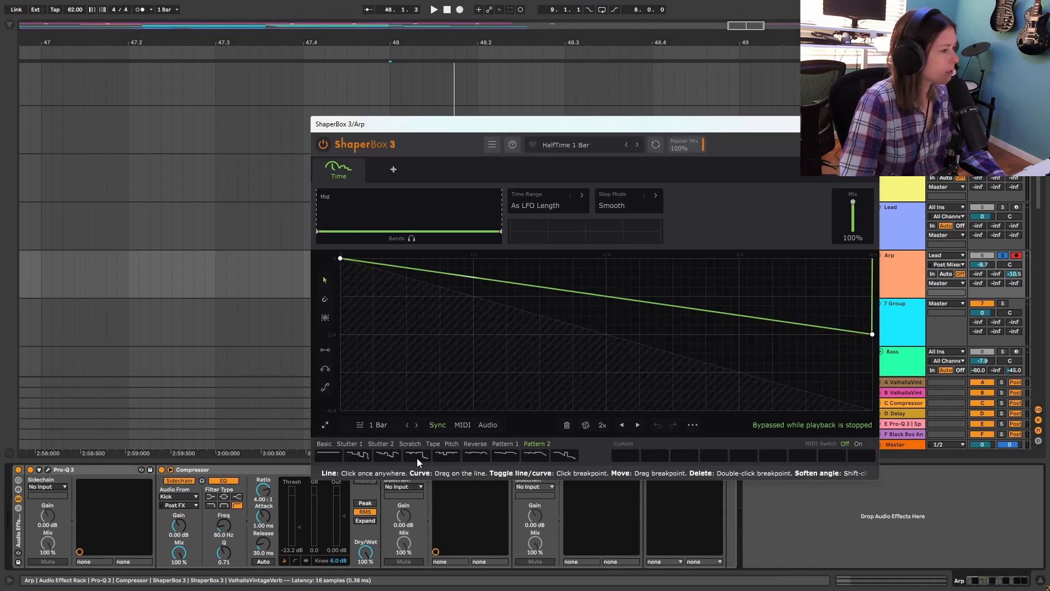
pyautogui.moveTo(790, 123); pyautogui.dragTo(562, 392)
pyautogui.press('space')
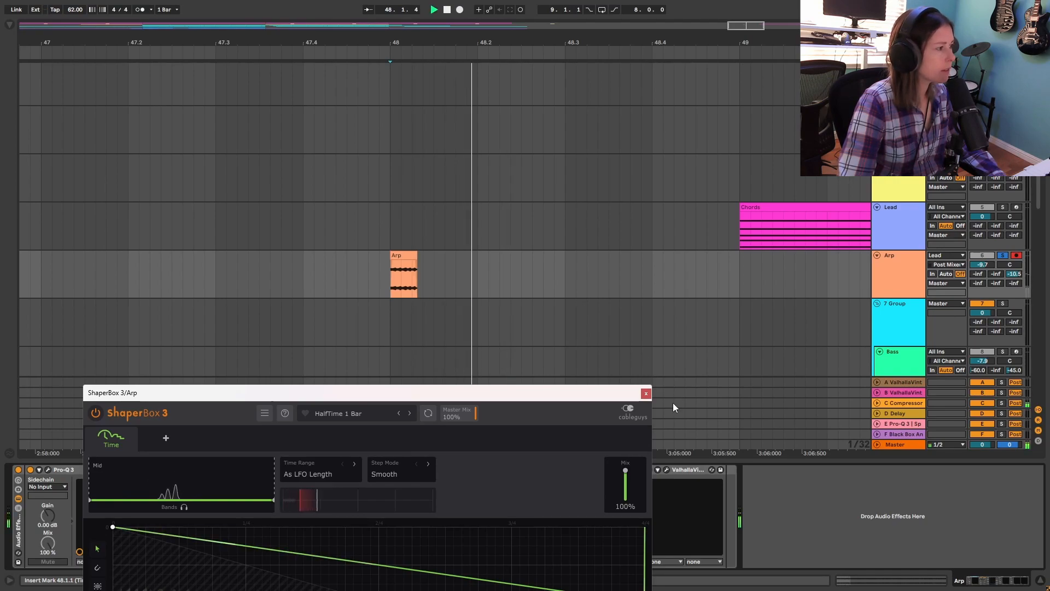
pyautogui.moveTo(598, 397); pyautogui.dragTo(626, 345)
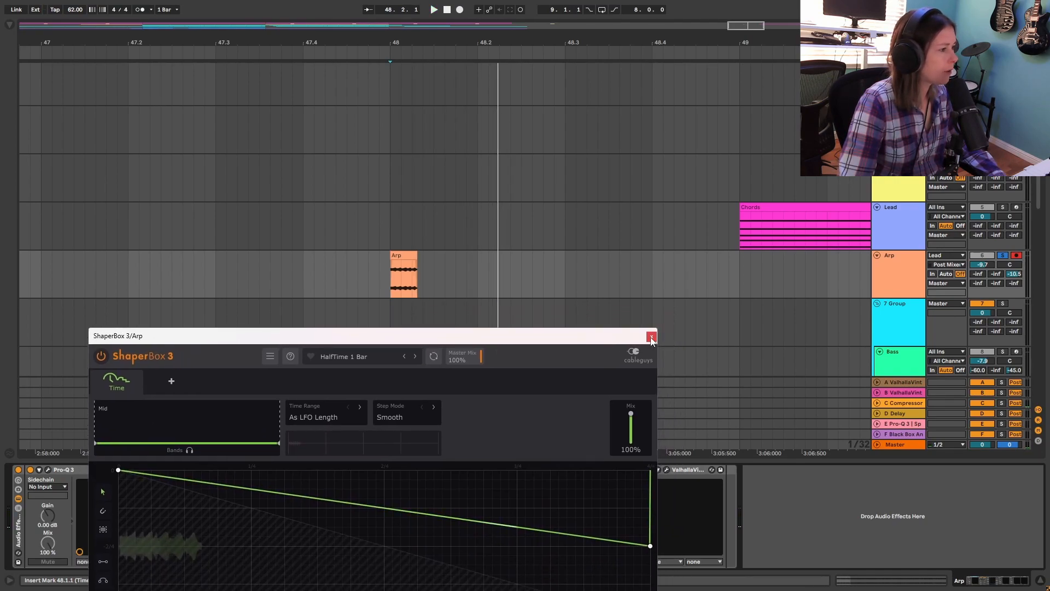
pyautogui.click(651, 336)
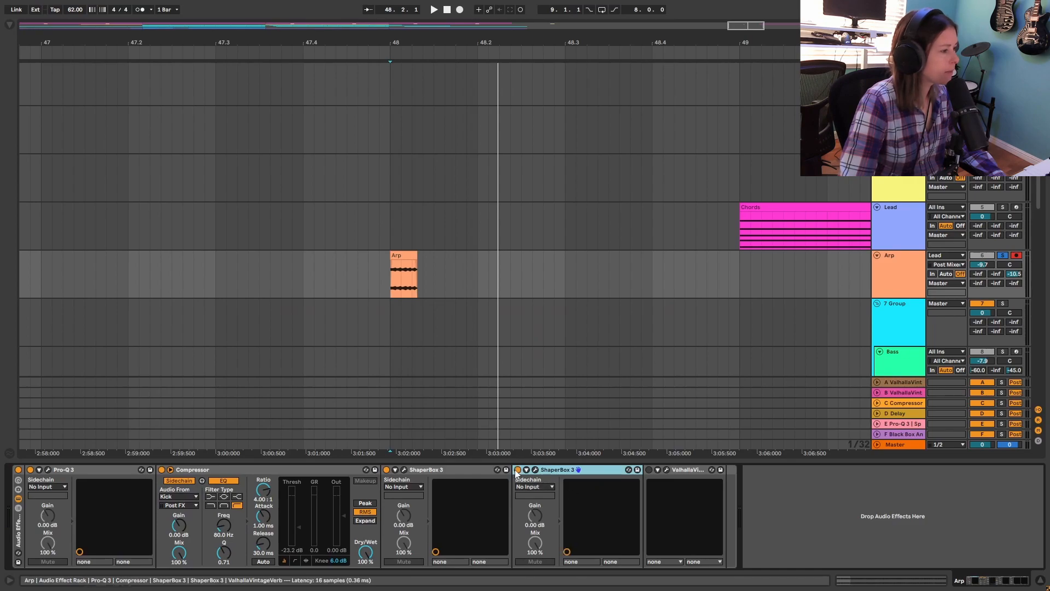
# Play the Arp slice through the second ShaperBox 3's pan curve, and again with ValhallaVintageVerb turned on
pyautogui.click(536, 469)
pyautogui.press('space')
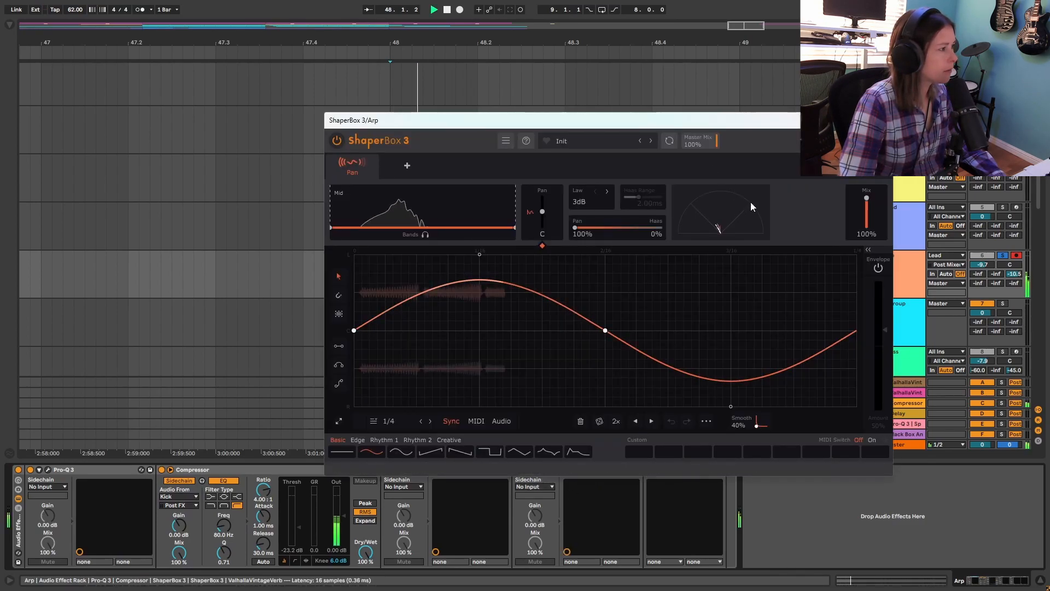
pyautogui.press('space')
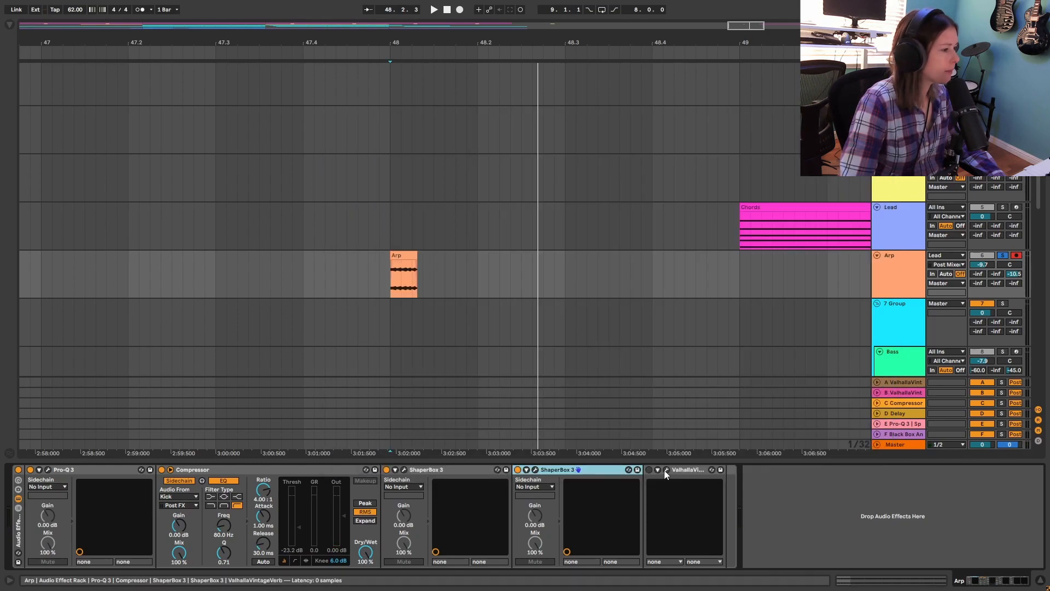
pyautogui.click(665, 470)
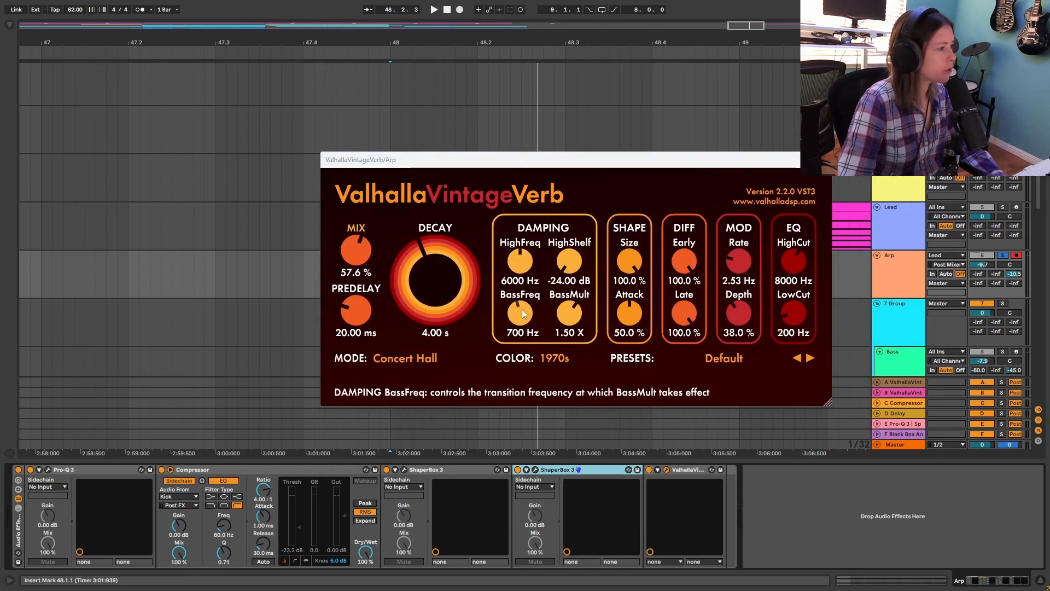
pyautogui.press('space')
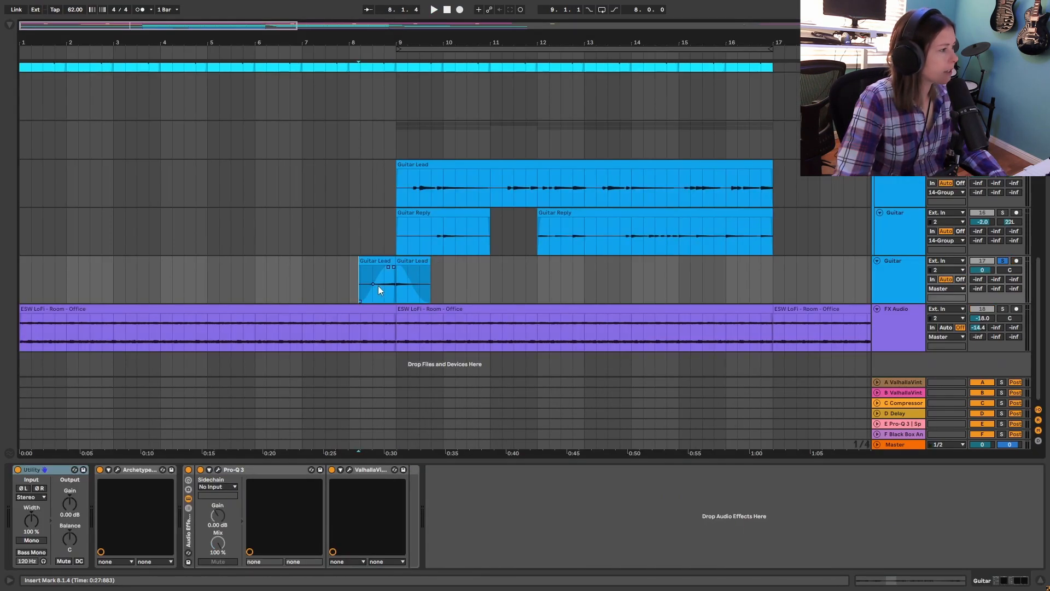
# Play the soloed Guitar track's short faded Guitar Lead clips starting at bar 8
pyautogui.press('space')
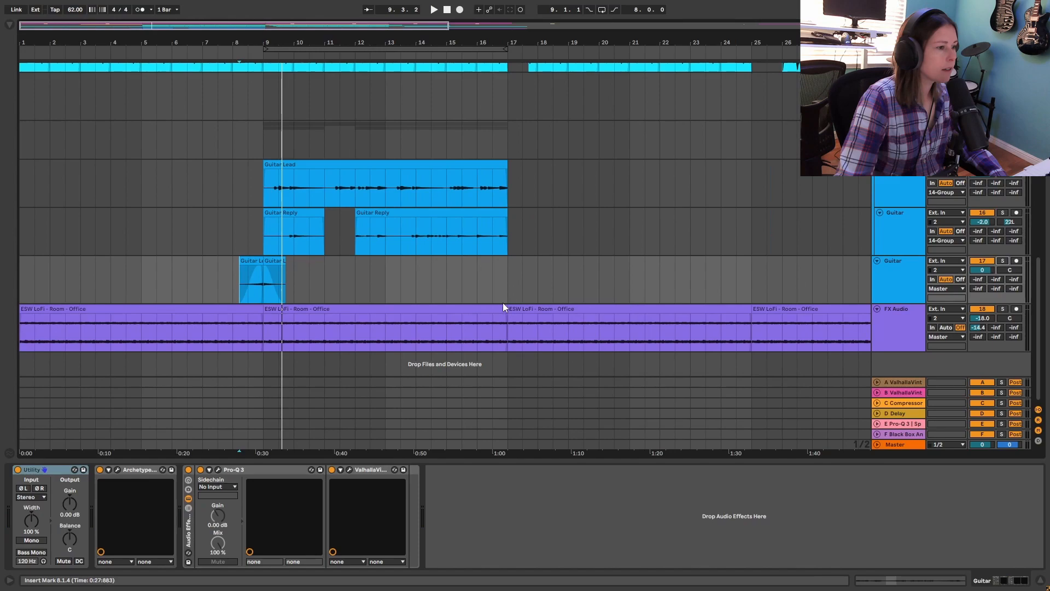
# Select and solo the FX Audio track, play its Room - Office clip from bar 1, and unsolo the track
pyautogui.scroll(3, 341, 73)
pyautogui.scroll(-5, 341, 73)
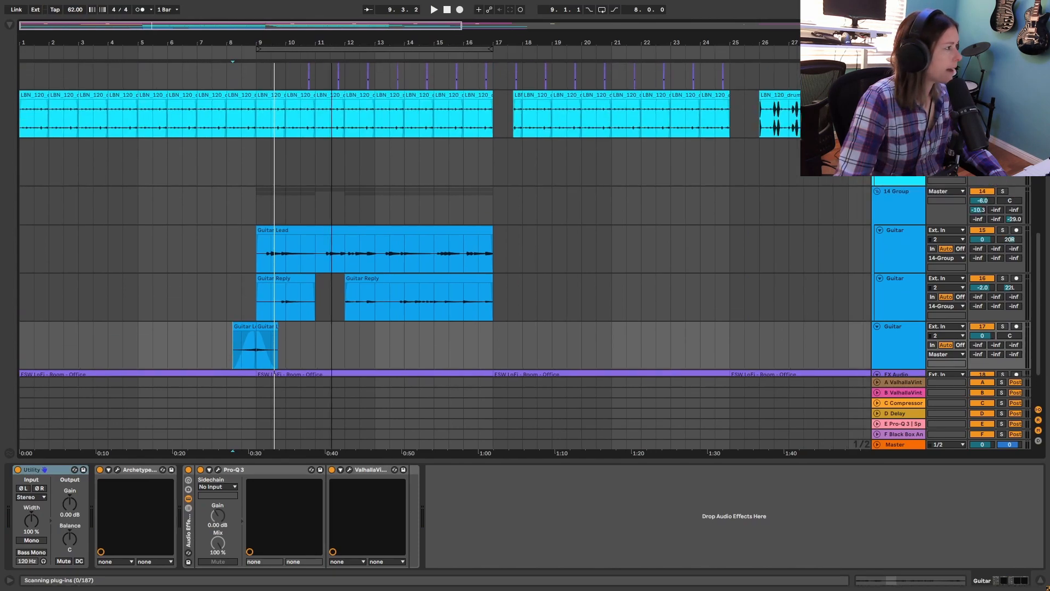
pyautogui.scroll(-2, 331, 279)
pyautogui.click(902, 336)
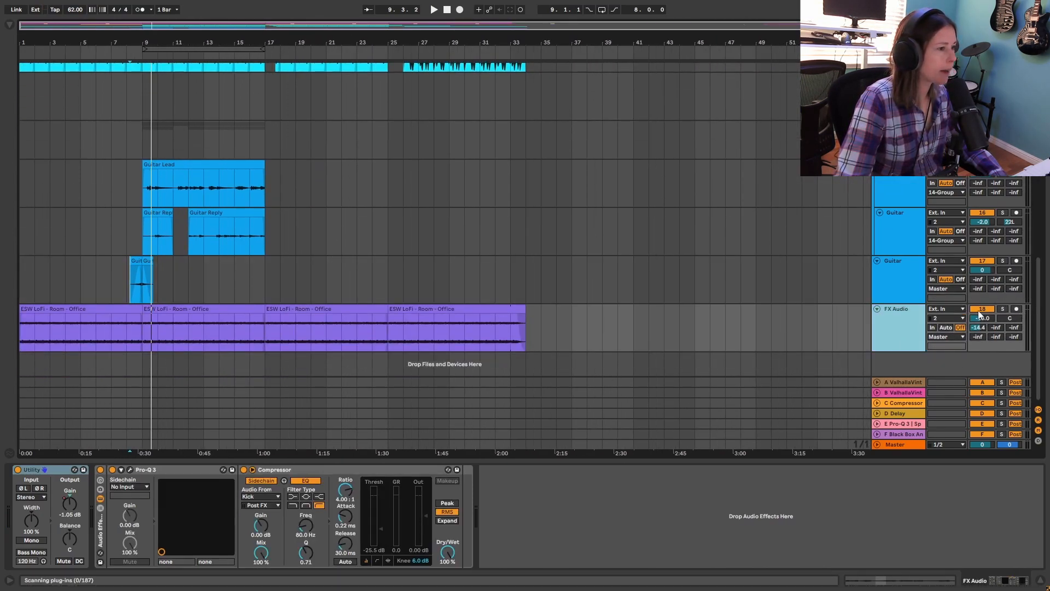
pyautogui.click(447, 9)
pyautogui.click(1003, 310)
pyautogui.press('space')
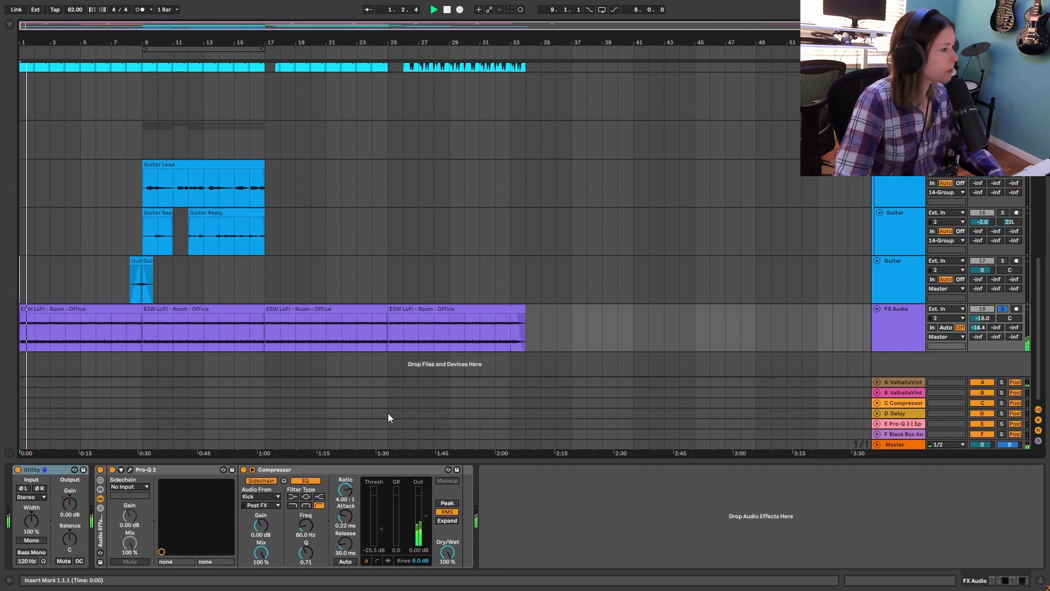
pyautogui.click(1003, 309)
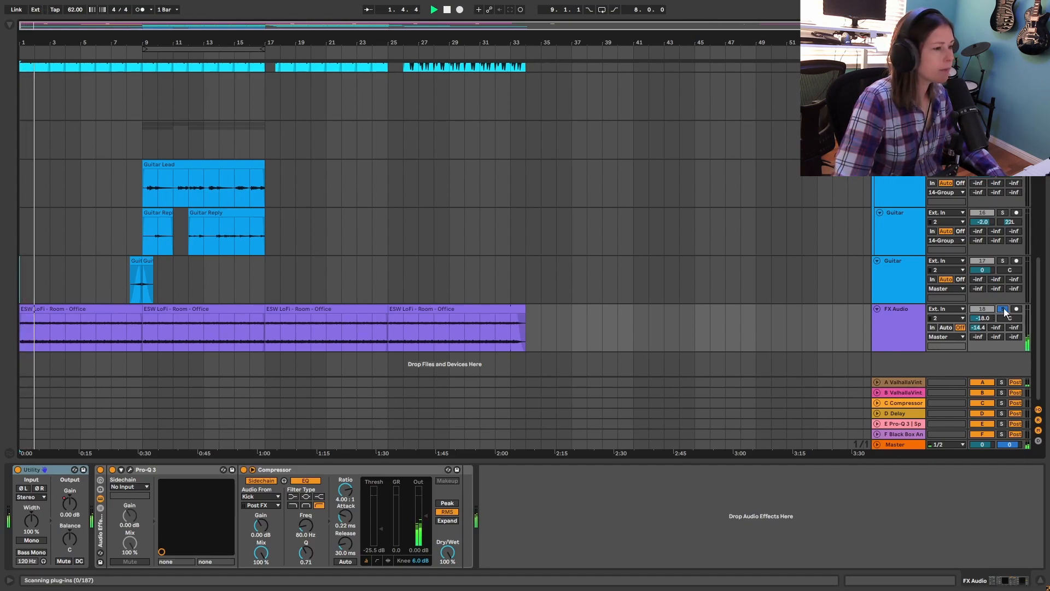